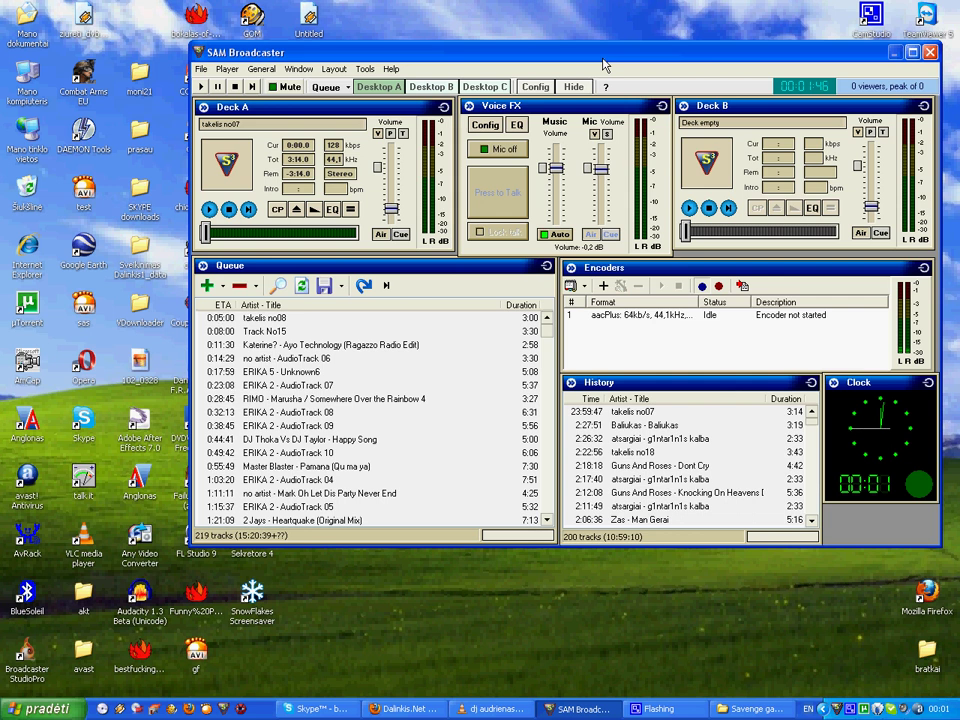
Shift the SAM Broadcaster window up and left on the desktop and slightly reposition its deck, queue, encoder, history, clock and Voice FX windows.
{"action": "left_click_drag", "start_coordinate": [532, 52], "coordinate": [485, 47]}
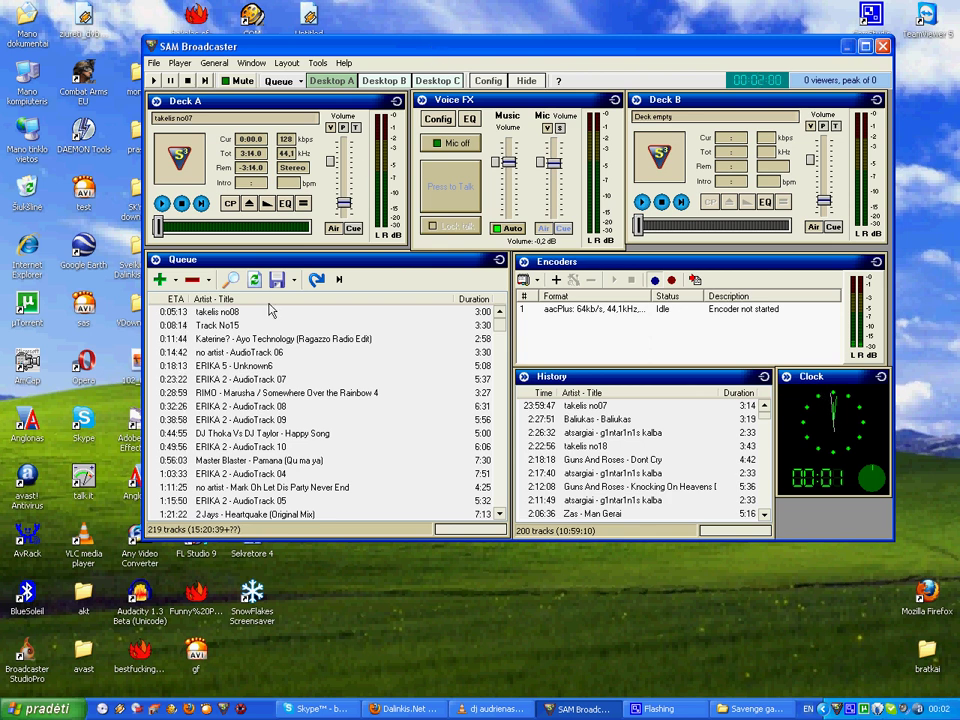
{"action": "mouse_move", "coordinate": [272, 260]}
{"action": "left_mouse_down"}
{"action": "mouse_move", "coordinate": [281, 257]}
{"action": "mouse_move", "coordinate": [276, 240]}
{"action": "mouse_move", "coordinate": [270, 268]}
{"action": "left_mouse_up"}
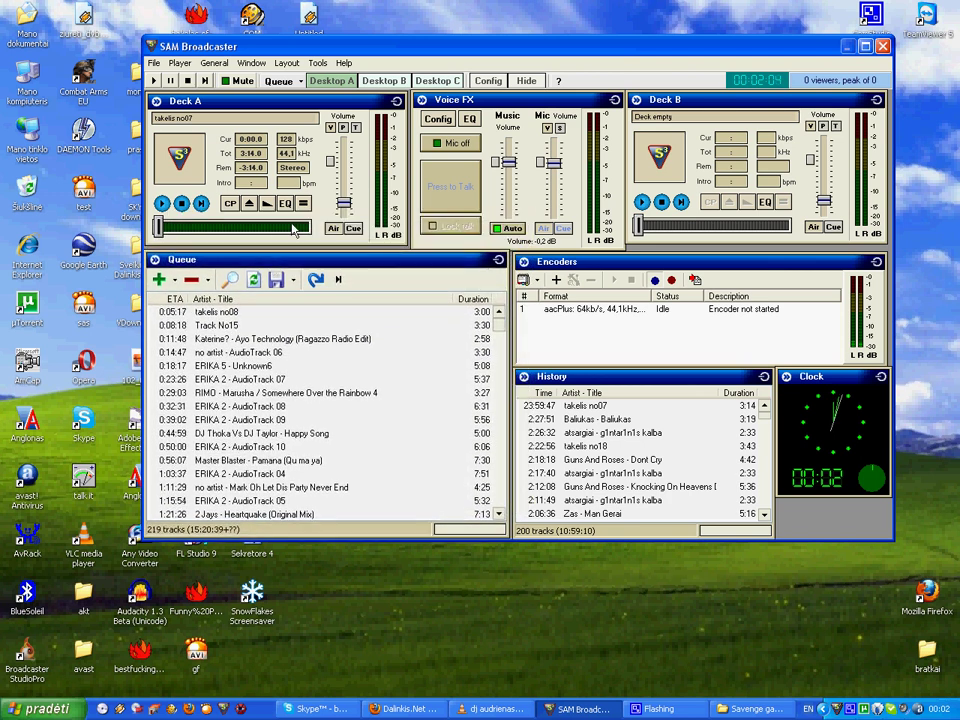
{"action": "mouse_move", "coordinate": [278, 108]}
{"action": "left_mouse_down"}
{"action": "mouse_move", "coordinate": [232, 106]}
{"action": "mouse_move", "coordinate": [276, 104]}
{"action": "left_mouse_up"}
{"action": "left_click_drag", "start_coordinate": [744, 102], "coordinate": [452, 107]}
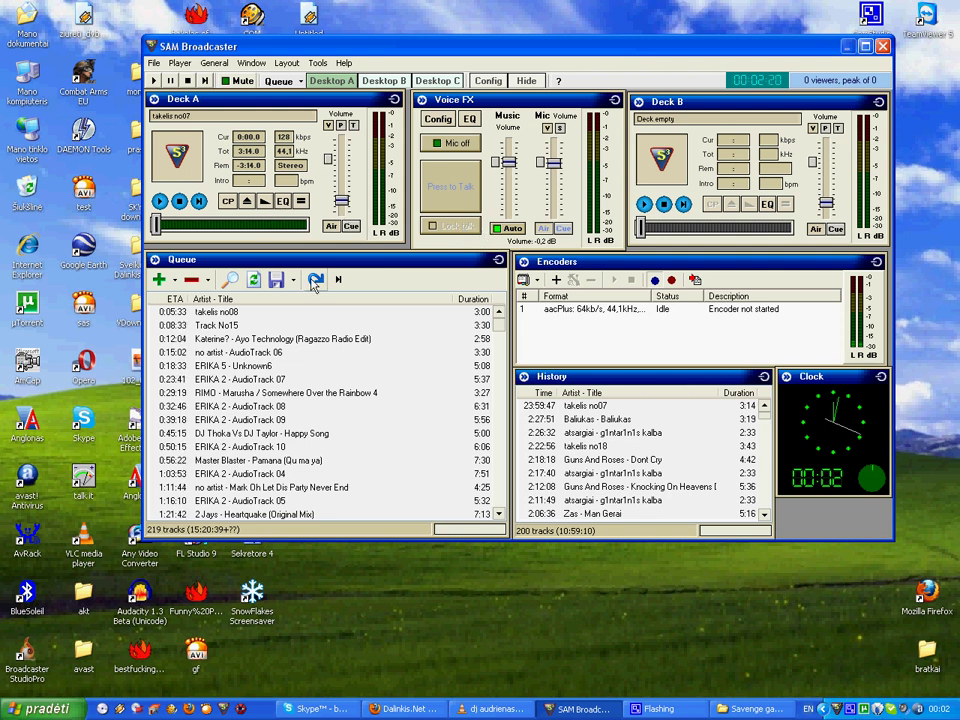
{"action": "left_click_drag", "start_coordinate": [344, 267], "coordinate": [345, 272]}
{"action": "left_click_drag", "start_coordinate": [598, 255], "coordinate": [596, 272]}
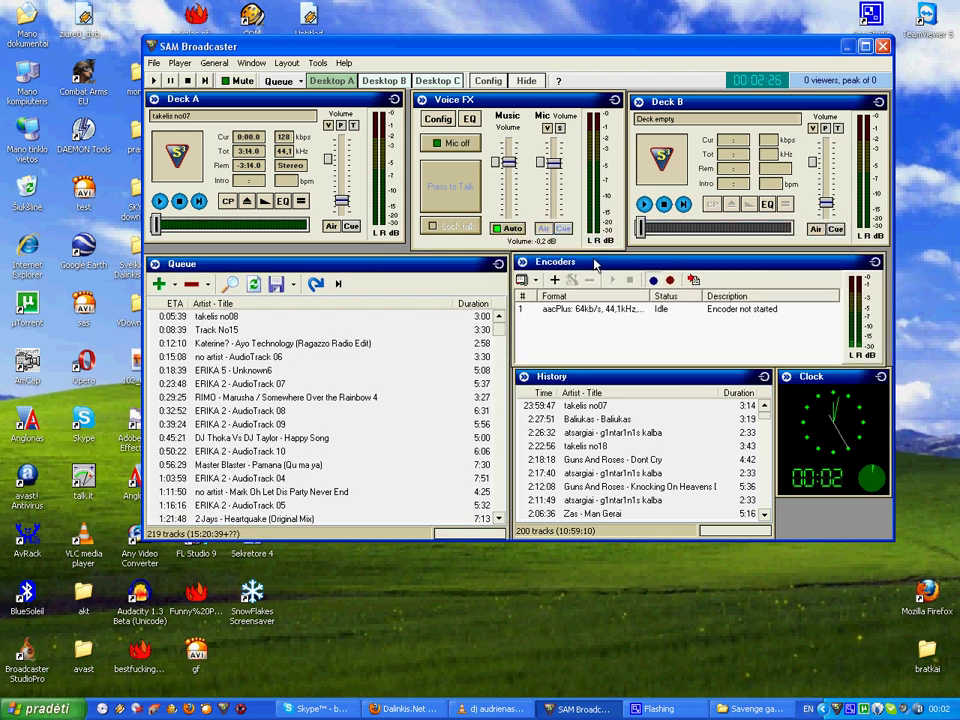
{"action": "mouse_move", "coordinate": [620, 382]}
{"action": "left_mouse_down"}
{"action": "mouse_move", "coordinate": [620, 350]}
{"action": "mouse_move", "coordinate": [621, 385]}
{"action": "left_mouse_up"}
{"action": "mouse_move", "coordinate": [829, 377]}
{"action": "left_mouse_down"}
{"action": "mouse_move", "coordinate": [856, 380]}
{"action": "mouse_move", "coordinate": [825, 382]}
{"action": "left_mouse_up"}
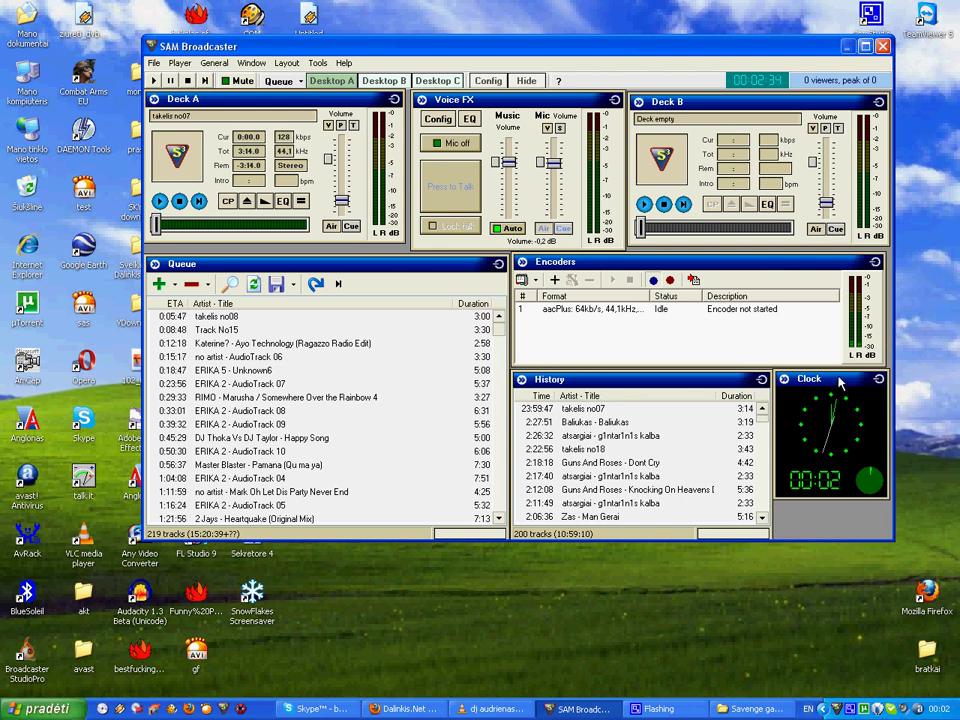
{"action": "mouse_move", "coordinate": [494, 105]}
{"action": "left_mouse_down"}
{"action": "mouse_move", "coordinate": [499, 172]}
{"action": "mouse_move", "coordinate": [493, 107]}
{"action": "mouse_move", "coordinate": [470, 107]}
{"action": "mouse_move", "coordinate": [495, 104]}
{"action": "left_mouse_up"}
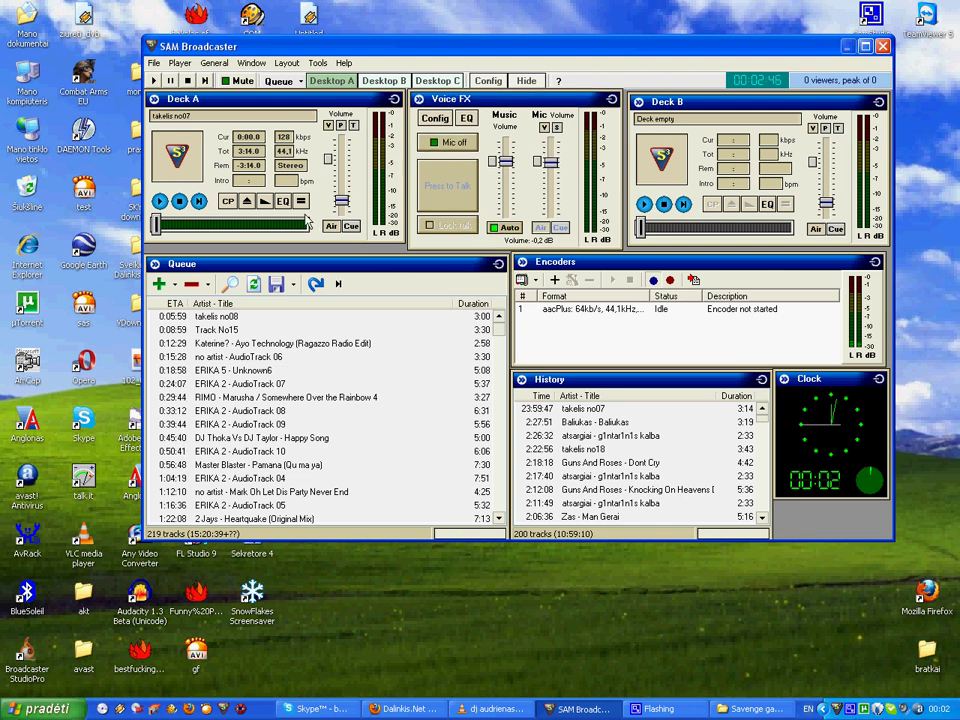
Start playing the loaded track in Deck A and review the available queue playback modes.
{"action": "left_click", "coordinate": [159, 202]}
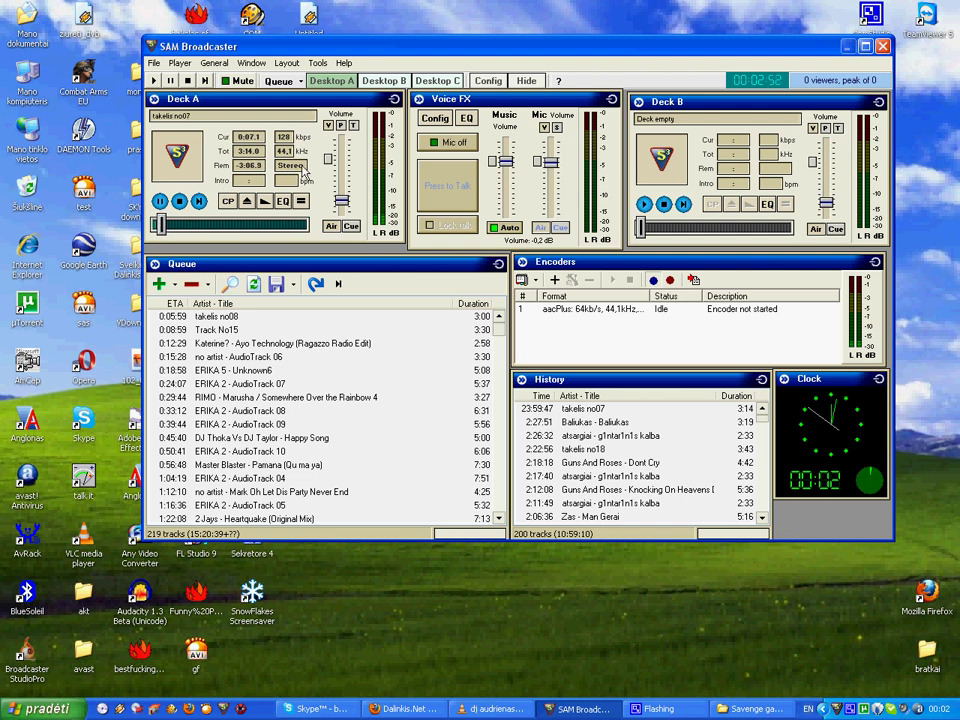
{"action": "left_click", "coordinate": [300, 81]}
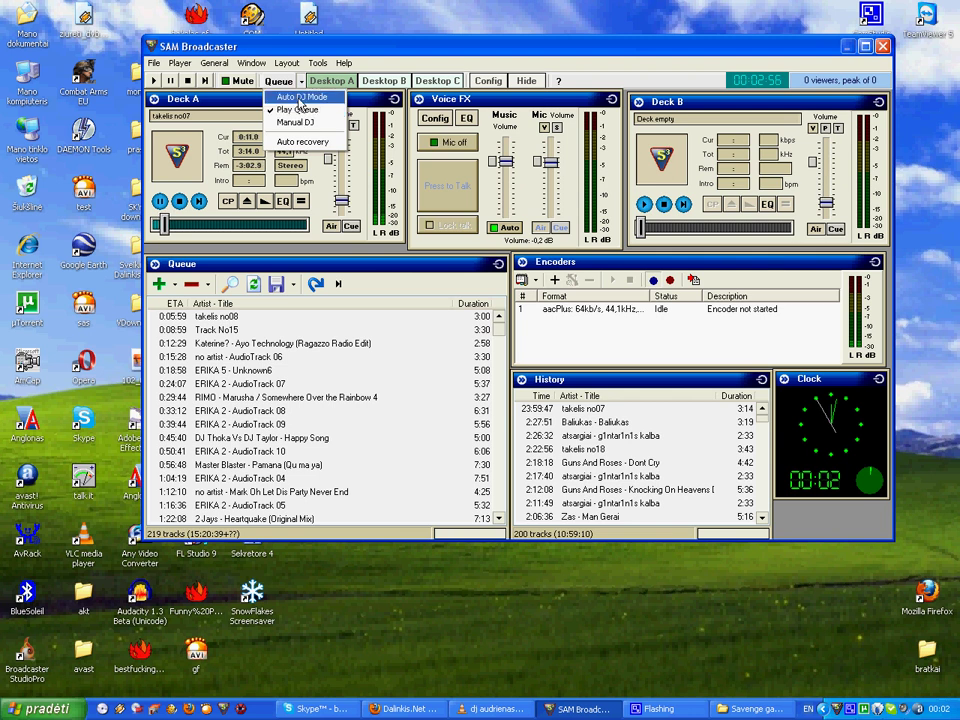
{"action": "left_click", "coordinate": [299, 98]}
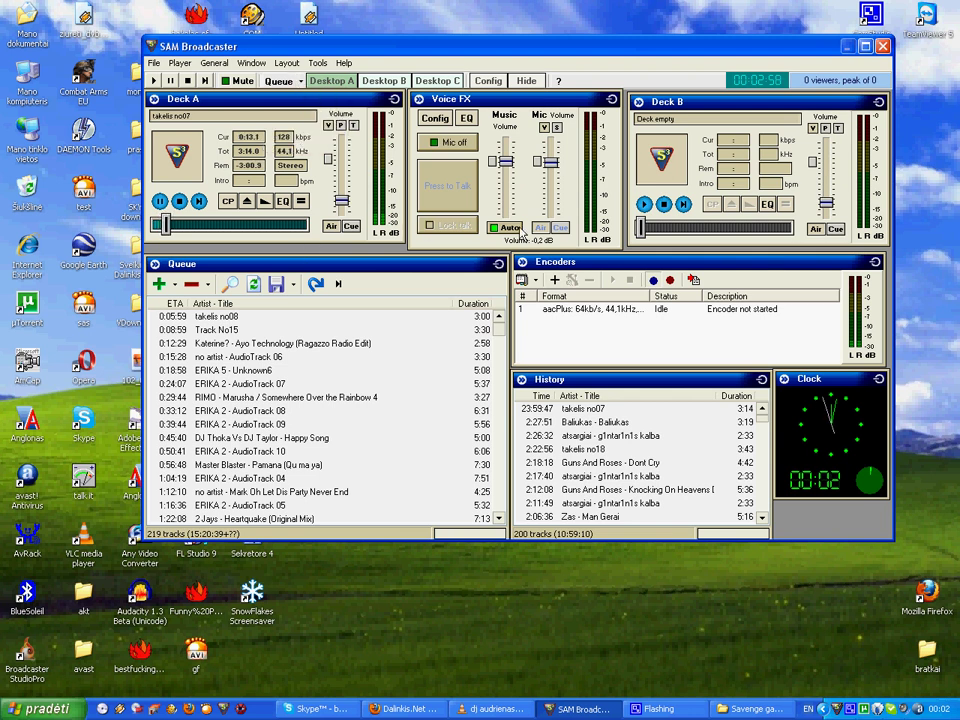
{"action": "left_click", "coordinate": [280, 81]}
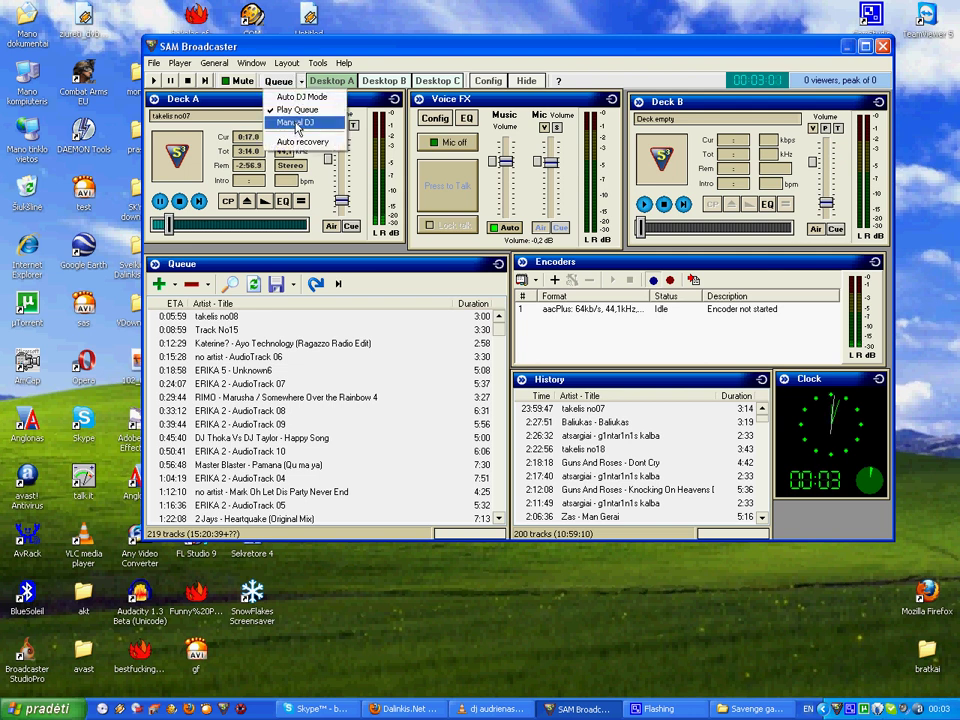
{"action": "left_click", "coordinate": [293, 97]}
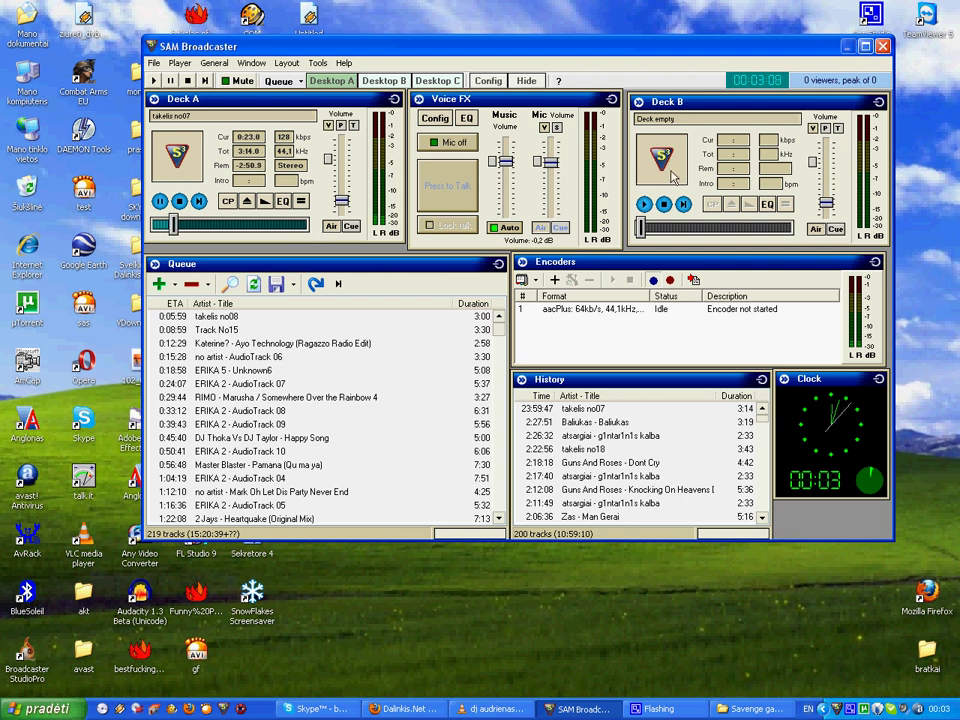
Fade Deck A's track out into the next queued track in Deck B.
{"action": "left_click", "coordinate": [265, 203]}
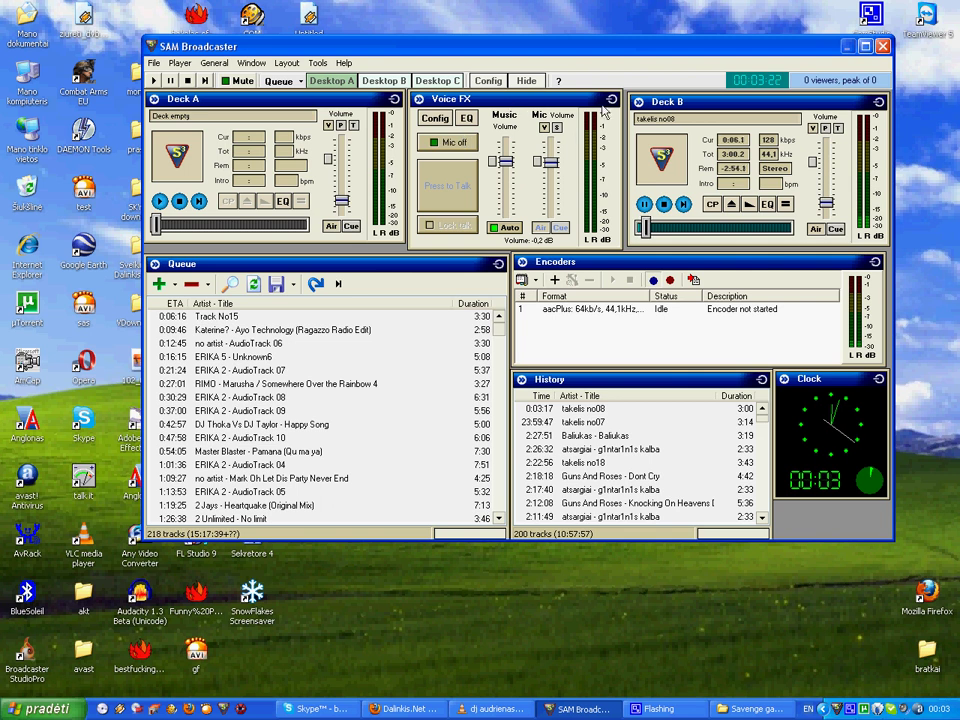
Turn on the microphone in Voice FX and test Press to Talk, ending with it released.
{"action": "left_click", "coordinate": [460, 146]}
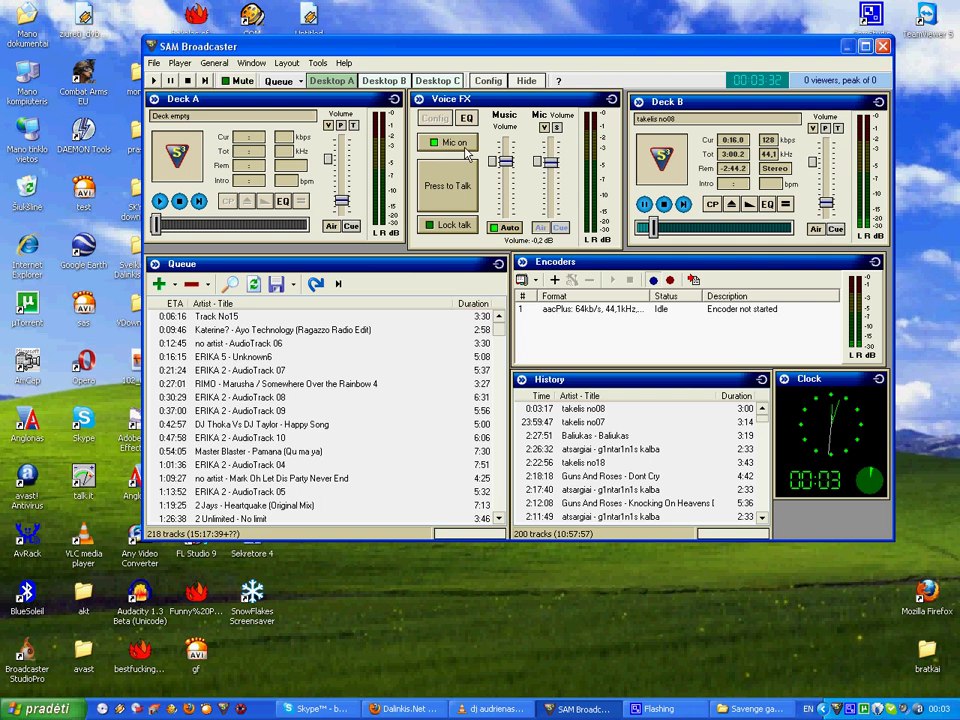
{"action": "left_click", "coordinate": [446, 194]}
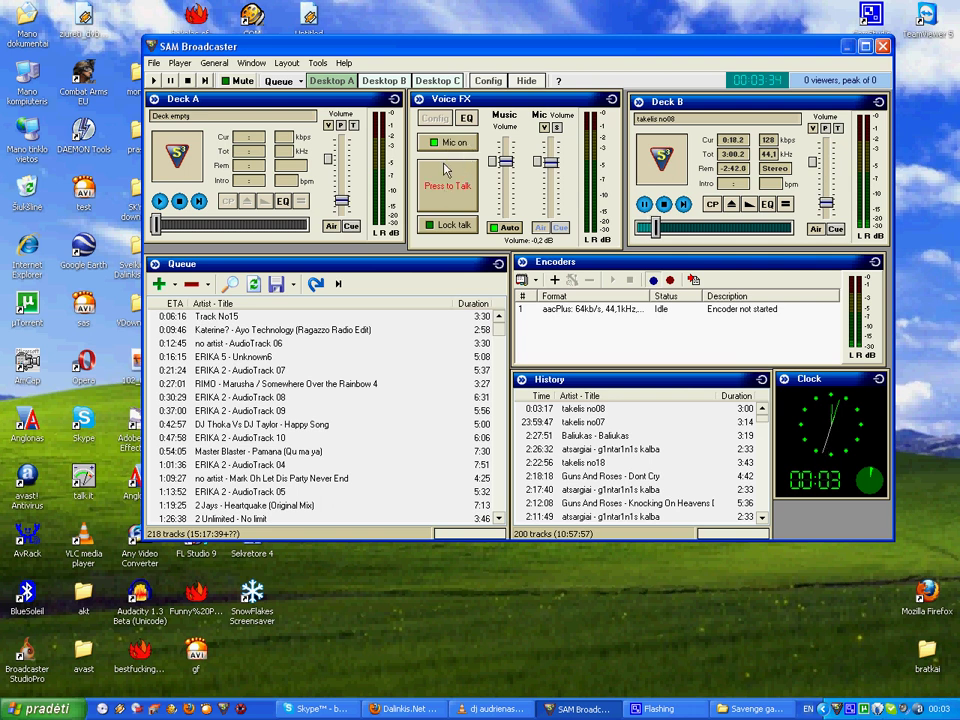
{"action": "left_click", "coordinate": [456, 193]}
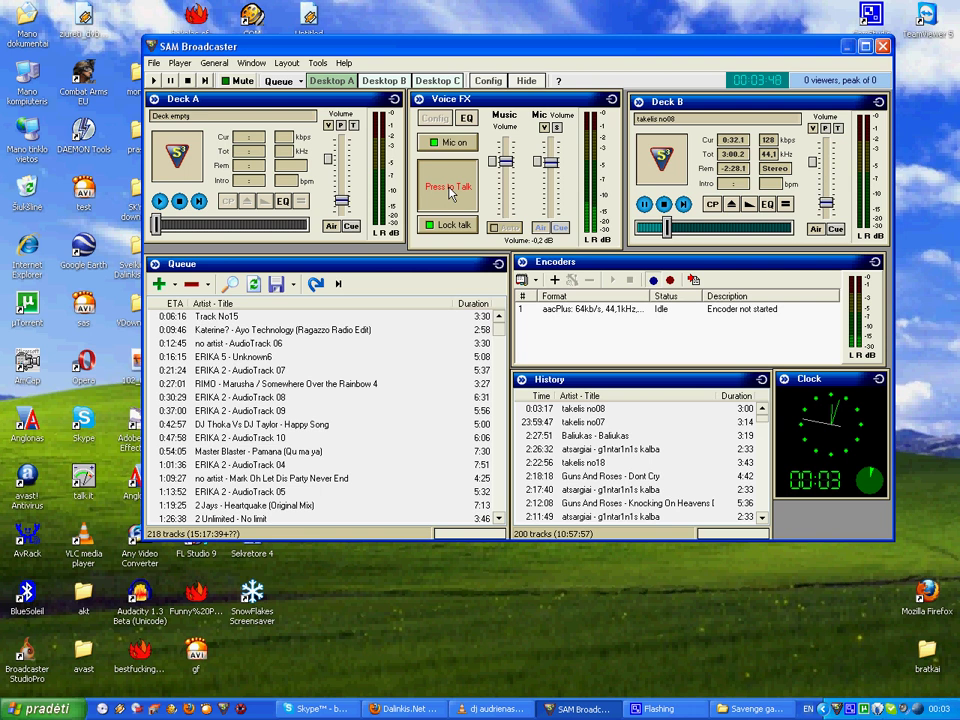
{"action": "left_click", "coordinate": [449, 194]}
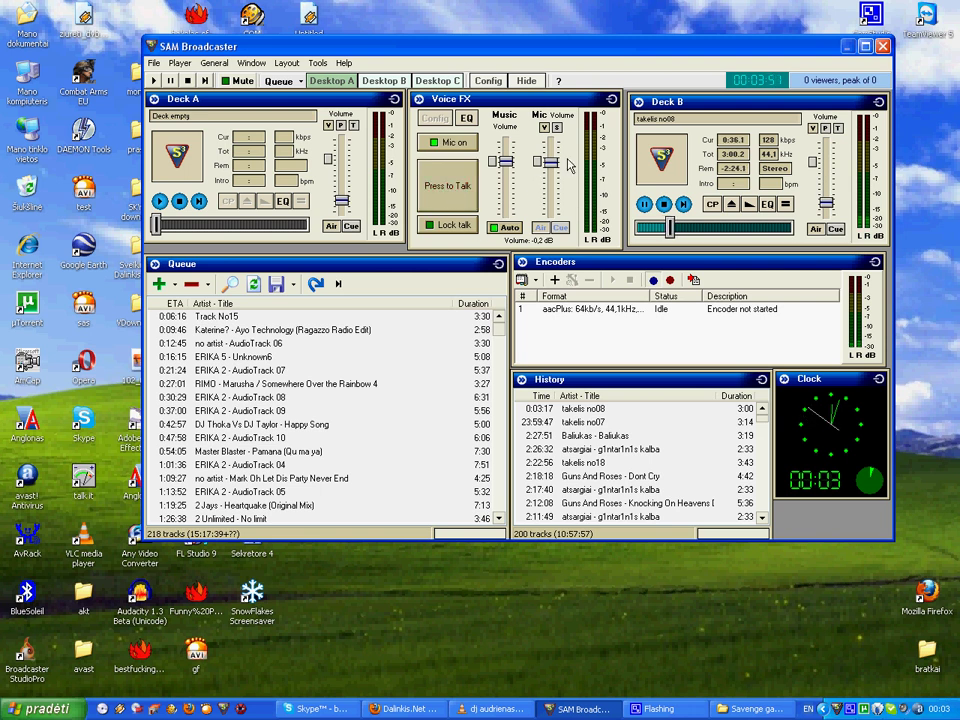
Switch Lock talk on and off again in Voice FX and turn the microphone off.
{"action": "left_click", "coordinate": [447, 226]}
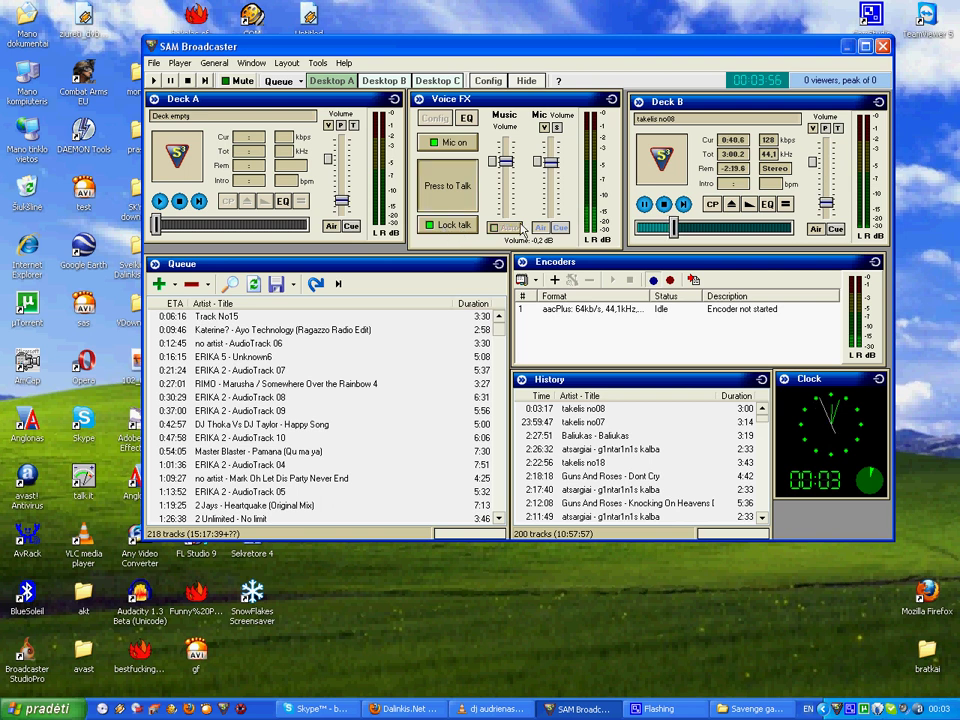
{"action": "left_click", "coordinate": [452, 225]}
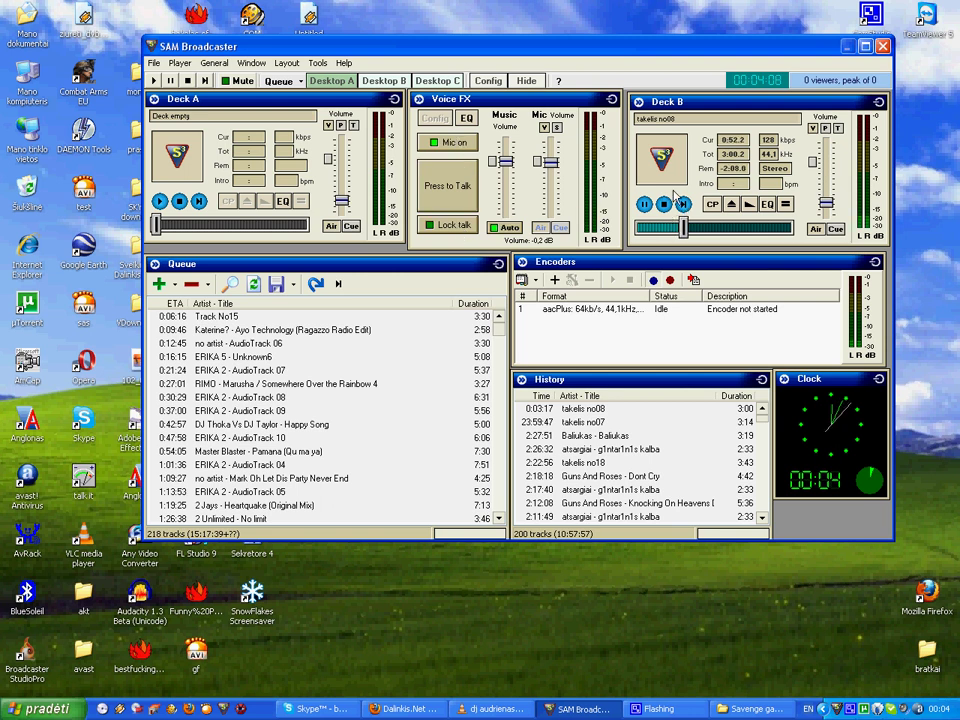
{"action": "left_click", "coordinate": [452, 145]}
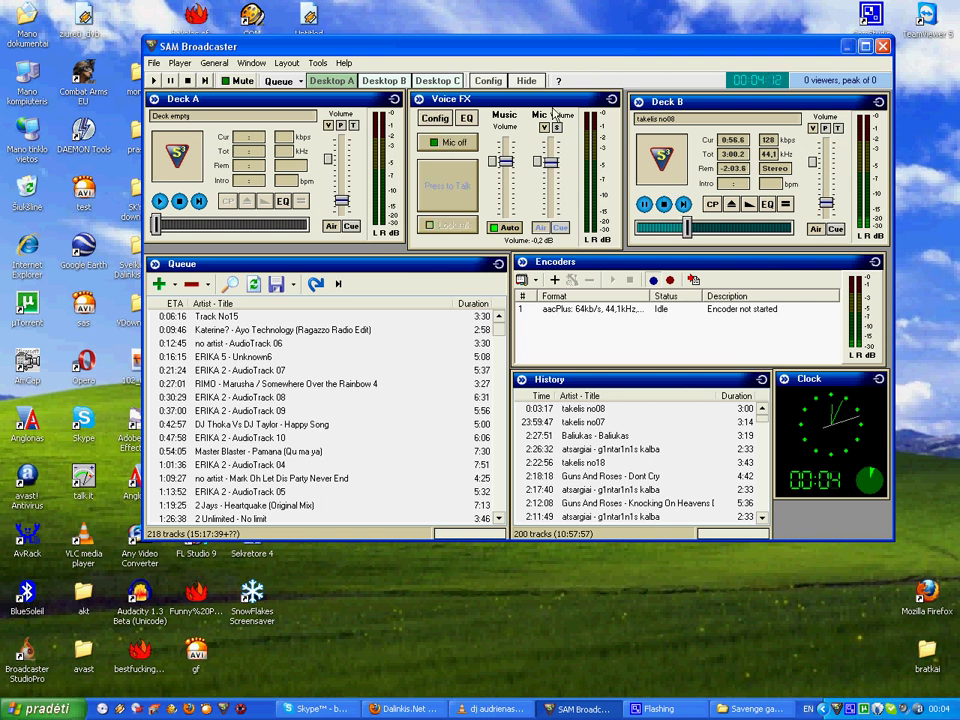
Open the Voice FX configuration, try the Mixer destination, and set the recording mode back to Encoders (Record to pipeline, skip output).
{"action": "left_click", "coordinate": [447, 119]}
{"action": "left_click_drag", "start_coordinate": [522, 214], "coordinate": [524, 146]}
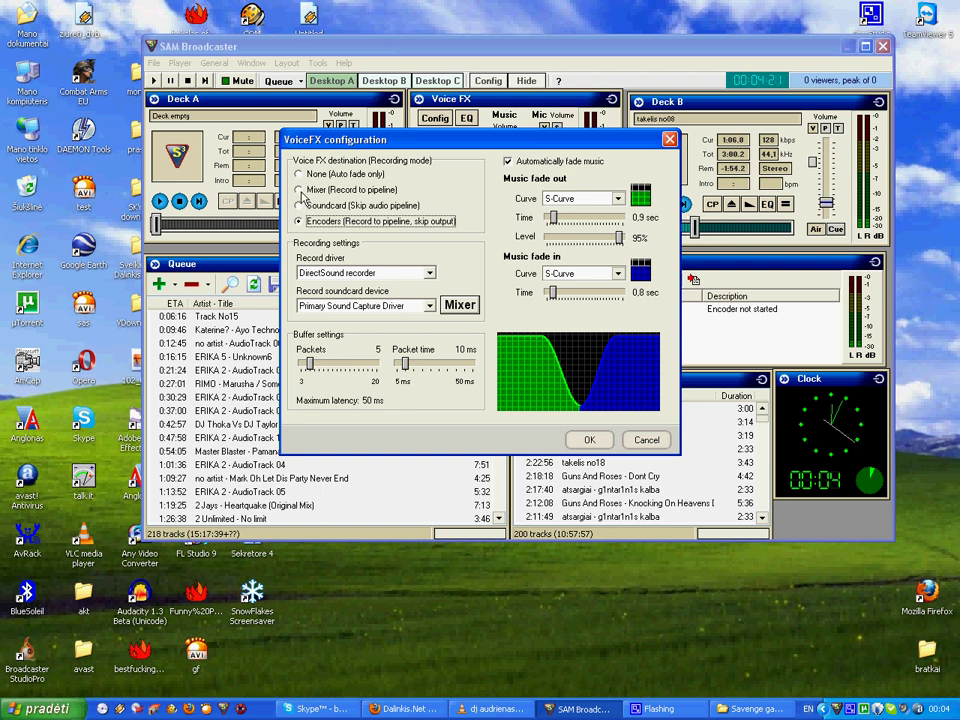
{"action": "left_click", "coordinate": [299, 191]}
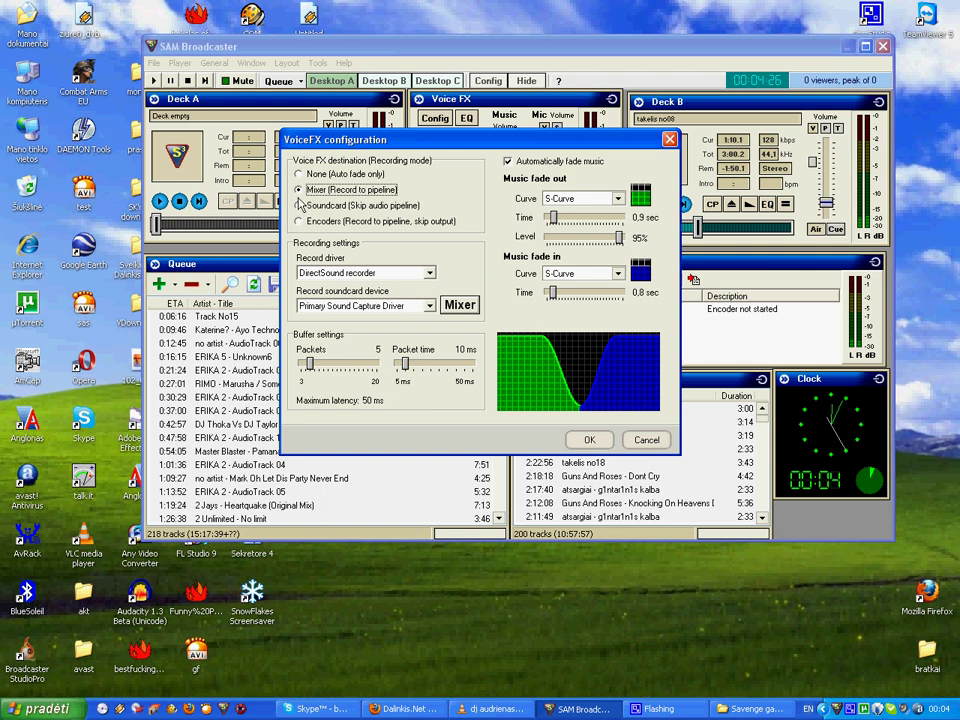
{"action": "left_click", "coordinate": [299, 223]}
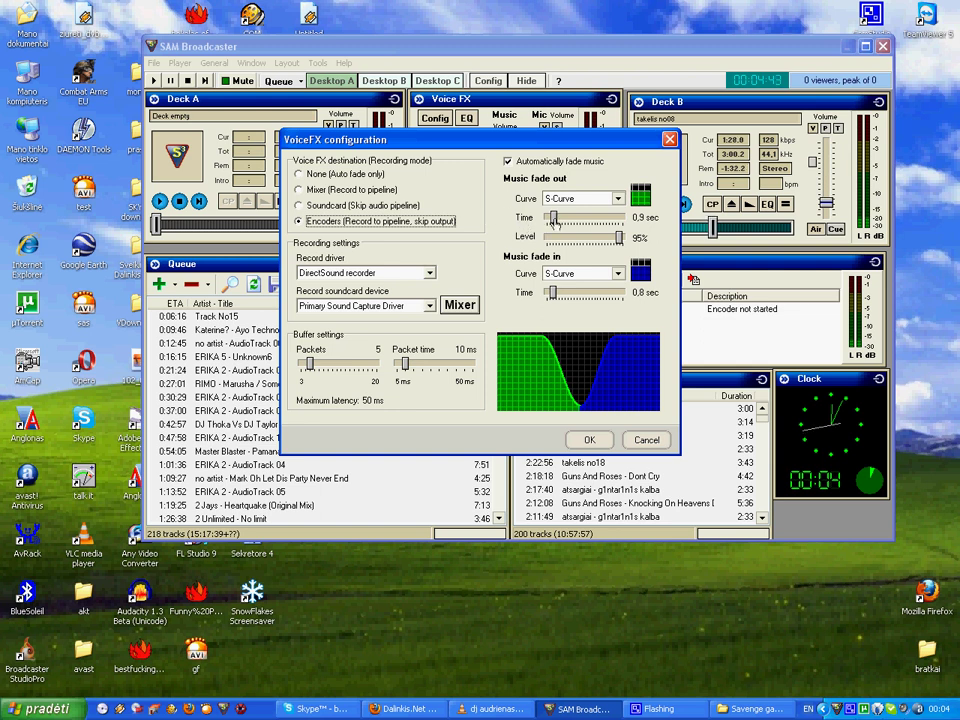
Try the Linear and Exponential curves for the music fade out and return the curve to S-Curve.
{"action": "left_click", "coordinate": [600, 199]}
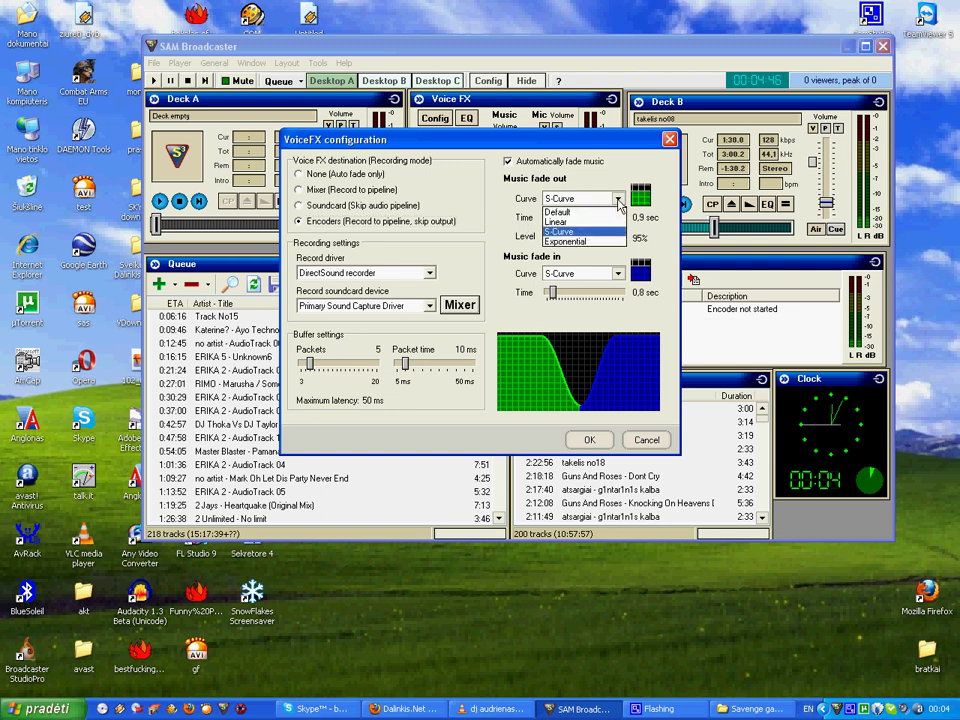
{"action": "left_click", "coordinate": [590, 221]}
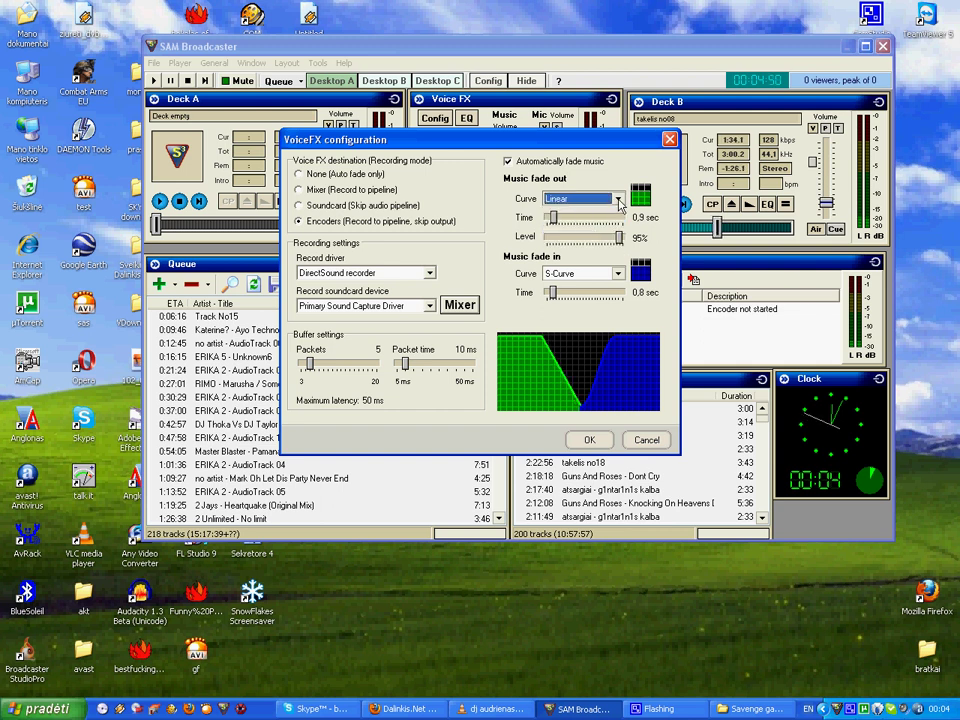
{"action": "left_click", "coordinate": [618, 201]}
{"action": "left_click", "coordinate": [560, 229]}
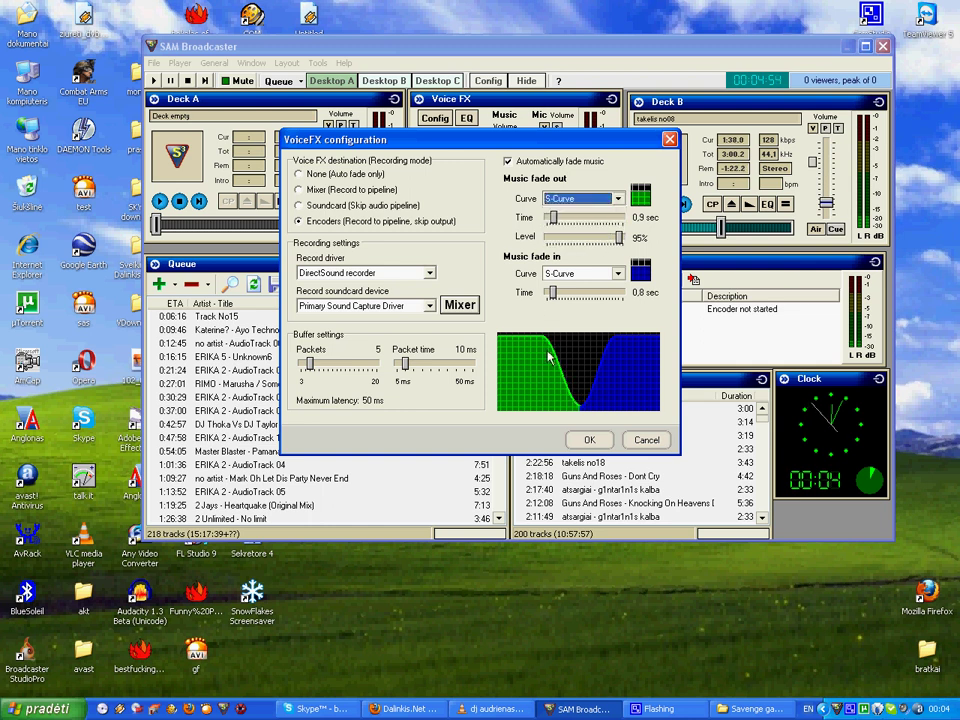
{"action": "left_click", "coordinate": [617, 199]}
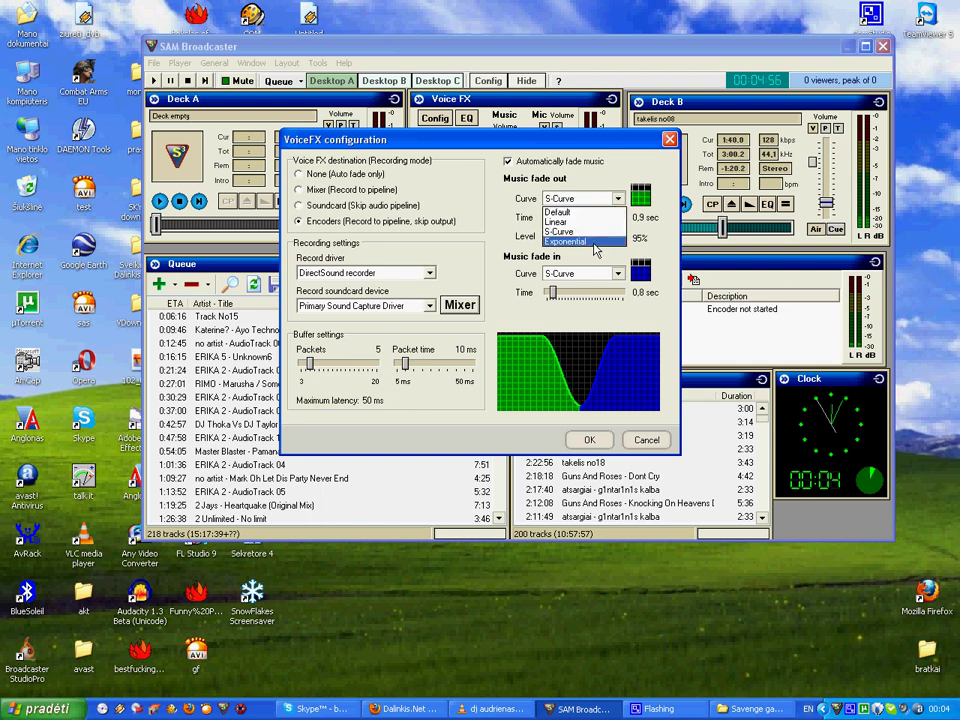
{"action": "left_click", "coordinate": [590, 242]}
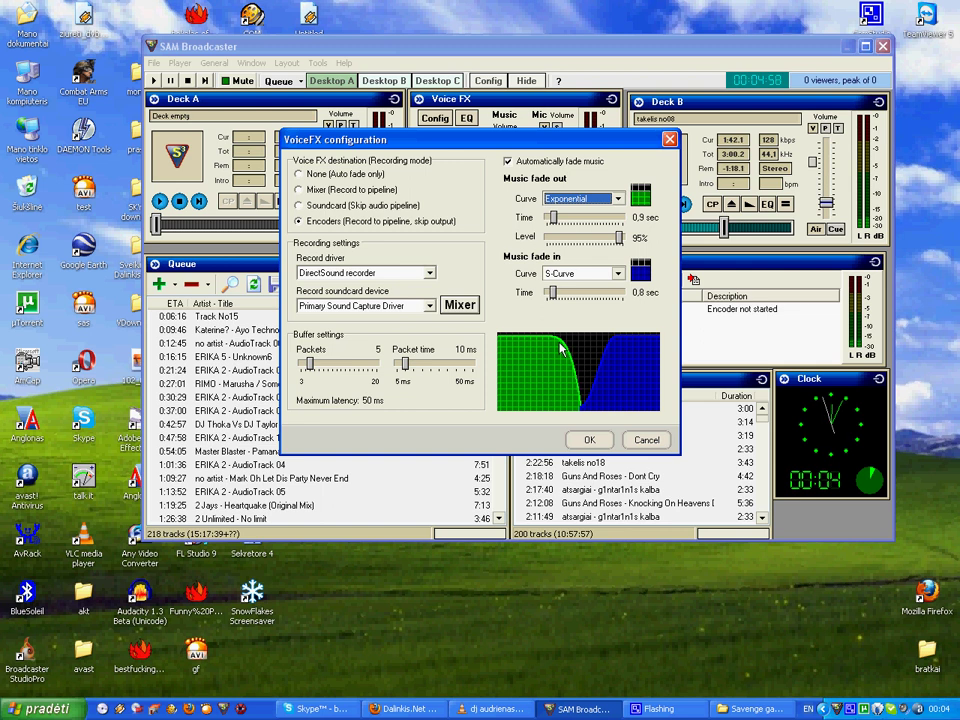
{"action": "left_click", "coordinate": [616, 199]}
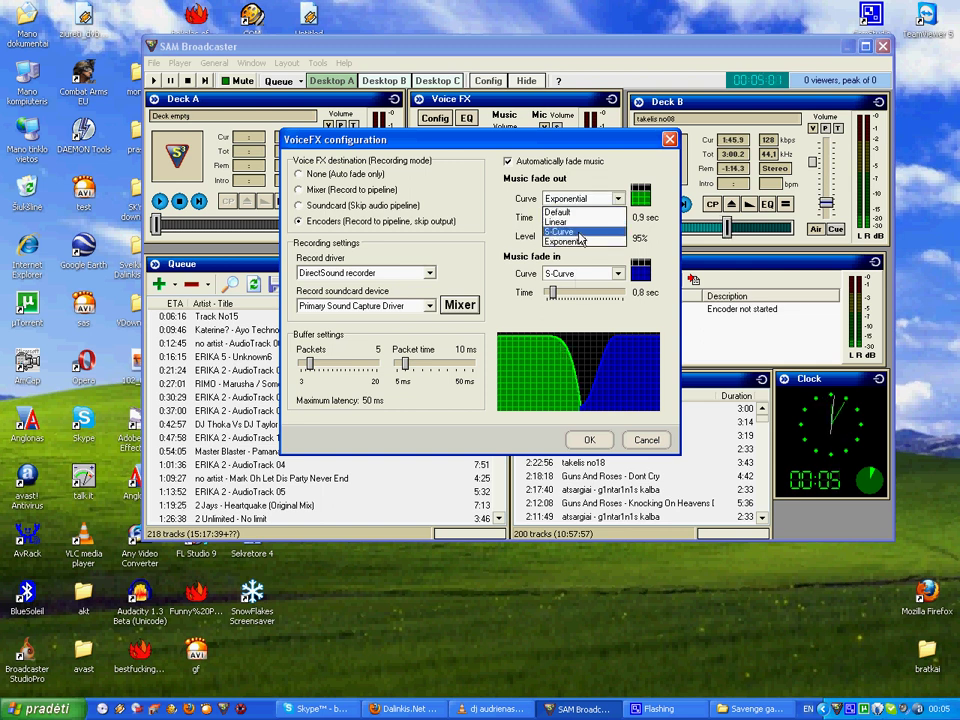
{"action": "left_click", "coordinate": [586, 231]}
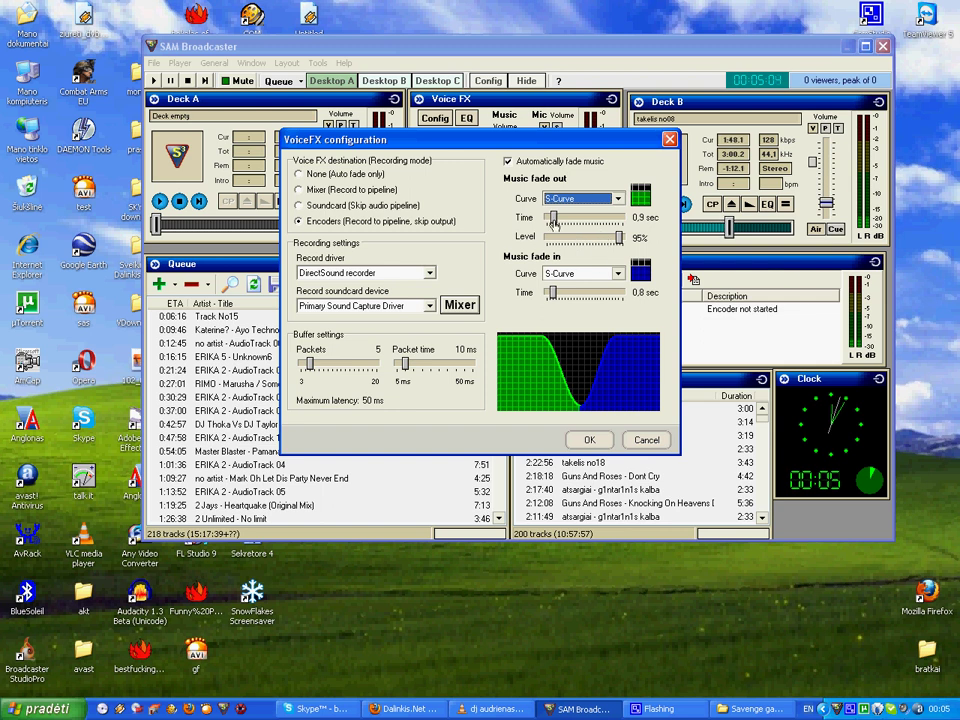
Set the music fade out to 0.6 sec and 85% level, set the fade in time to 1.0 sec, and save the configuration.
{"action": "mouse_move", "coordinate": [553, 217]}
{"action": "left_mouse_down"}
{"action": "mouse_move", "coordinate": [613, 224]}
{"action": "mouse_move", "coordinate": [549, 222]}
{"action": "left_mouse_up"}
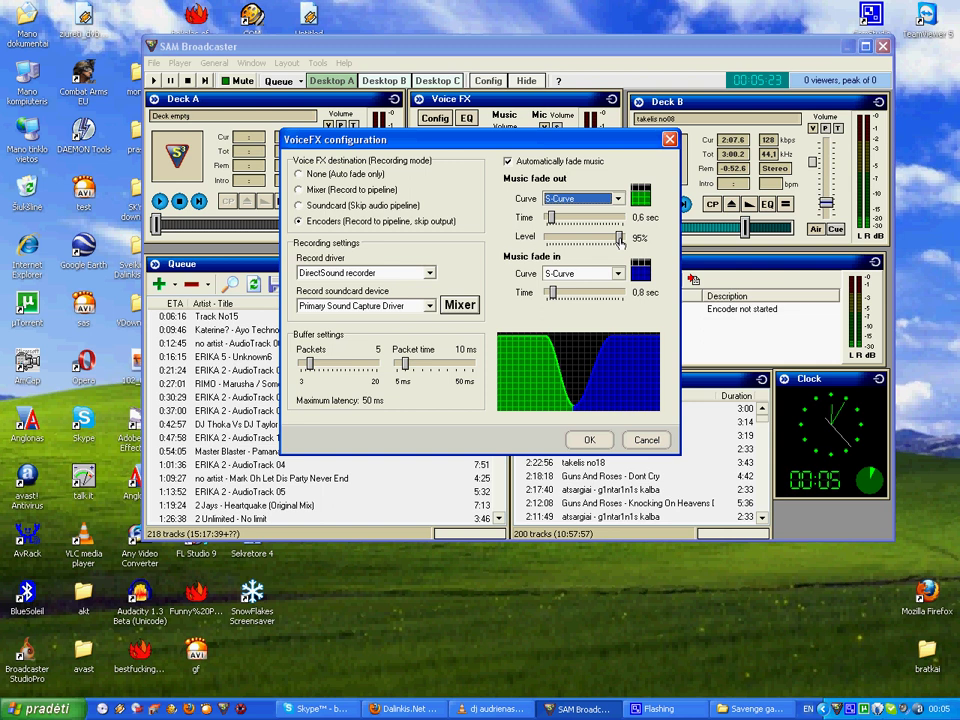
{"action": "left_click_drag", "start_coordinate": [620, 239], "coordinate": [547, 241]}
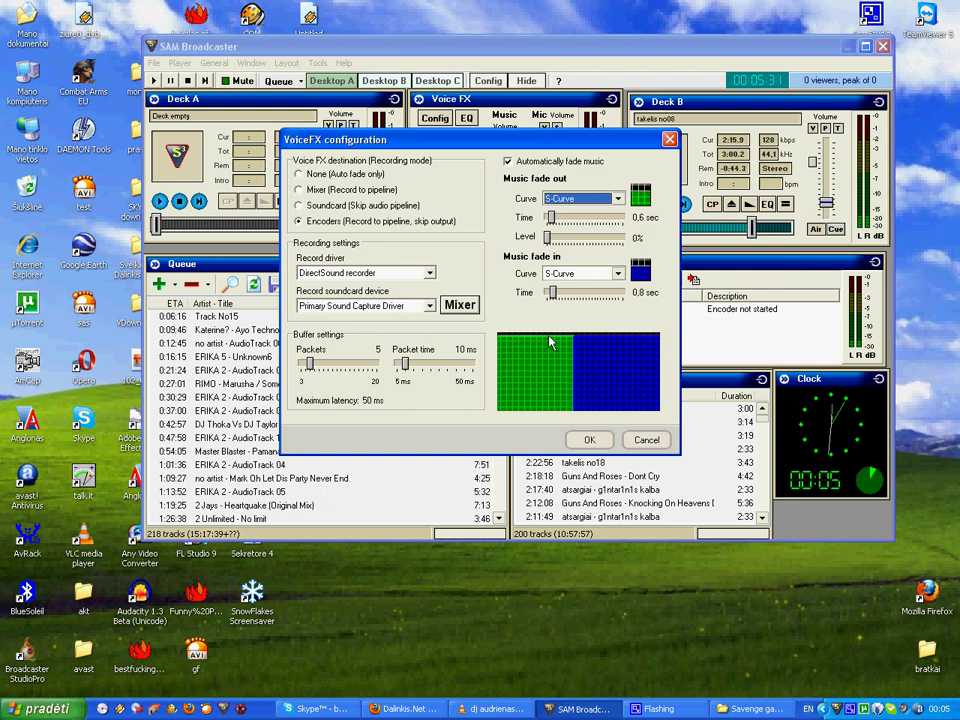
{"action": "left_click_drag", "start_coordinate": [547, 241], "coordinate": [616, 240]}
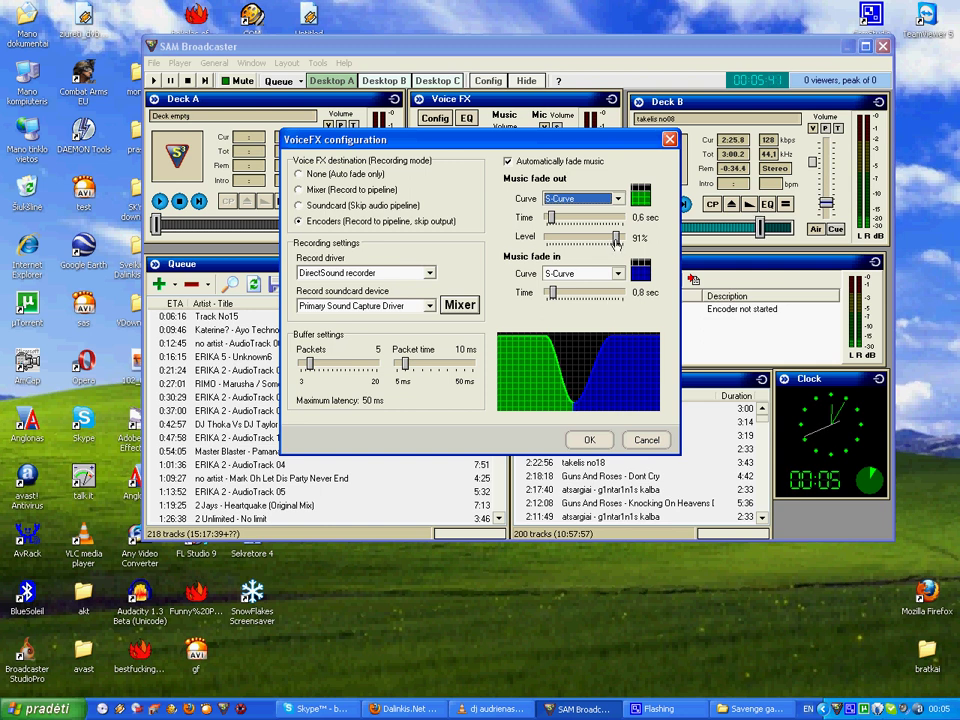
{"action": "left_click_drag", "start_coordinate": [616, 241], "coordinate": [612, 240]}
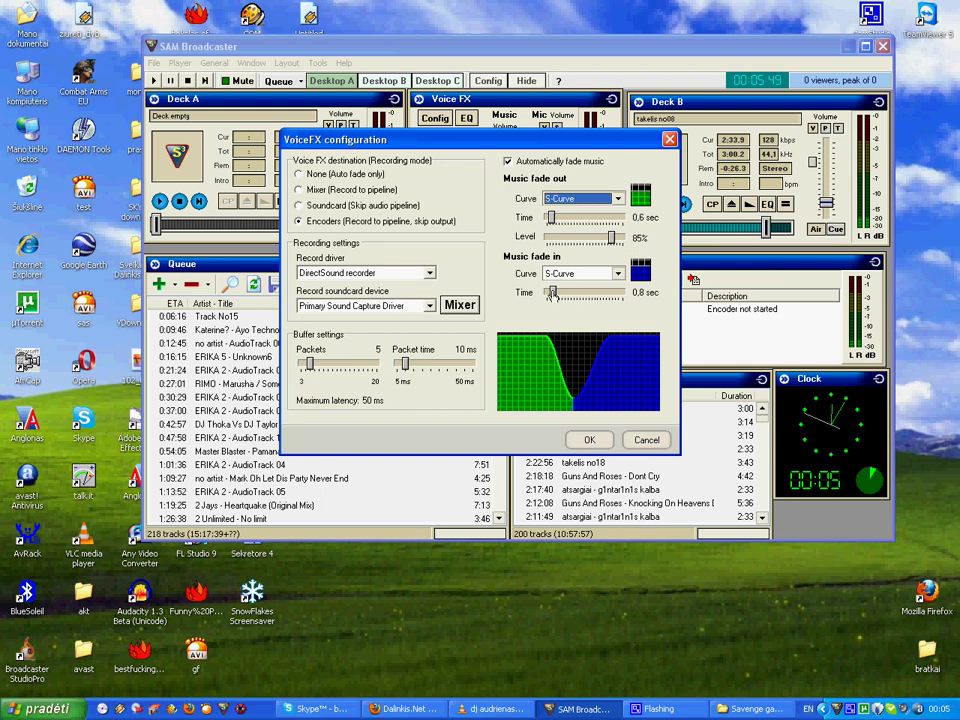
{"action": "mouse_move", "coordinate": [551, 292]}
{"action": "left_mouse_down"}
{"action": "mouse_move", "coordinate": [626, 294]}
{"action": "mouse_move", "coordinate": [553, 293]}
{"action": "left_mouse_up"}
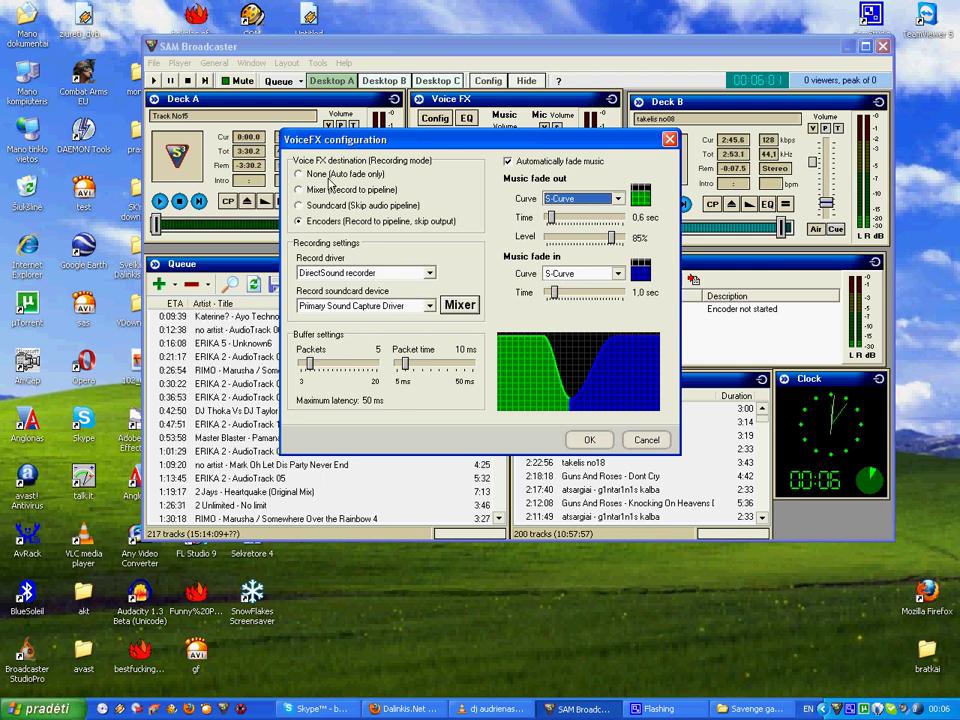
{"action": "left_click", "coordinate": [589, 440]}
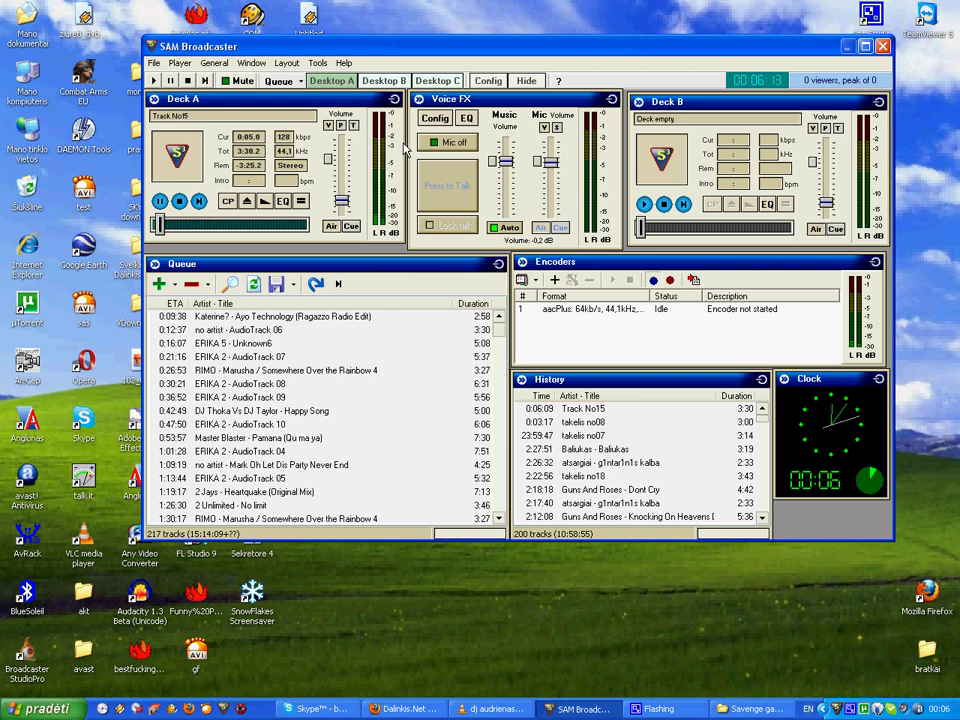
{"action": "left_click_drag", "start_coordinate": [461, 46], "coordinate": [421, 23]}
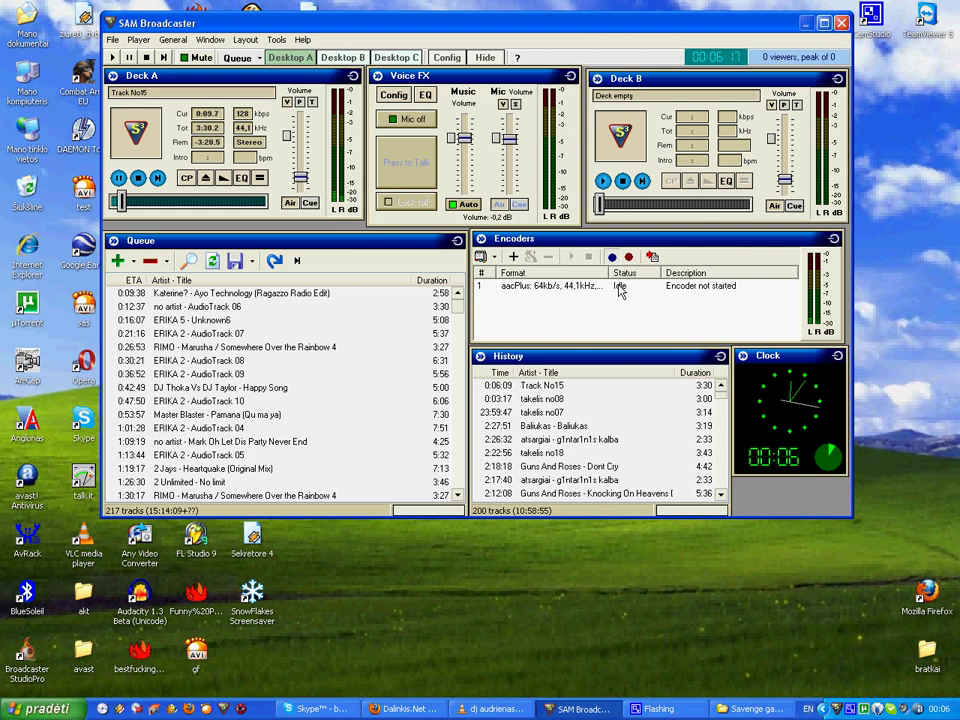
{"action": "mouse_move", "coordinate": [559, 242]}
{"action": "left_mouse_down"}
{"action": "mouse_move", "coordinate": [557, 181]}
{"action": "mouse_move", "coordinate": [558, 243]}
{"action": "left_mouse_up"}
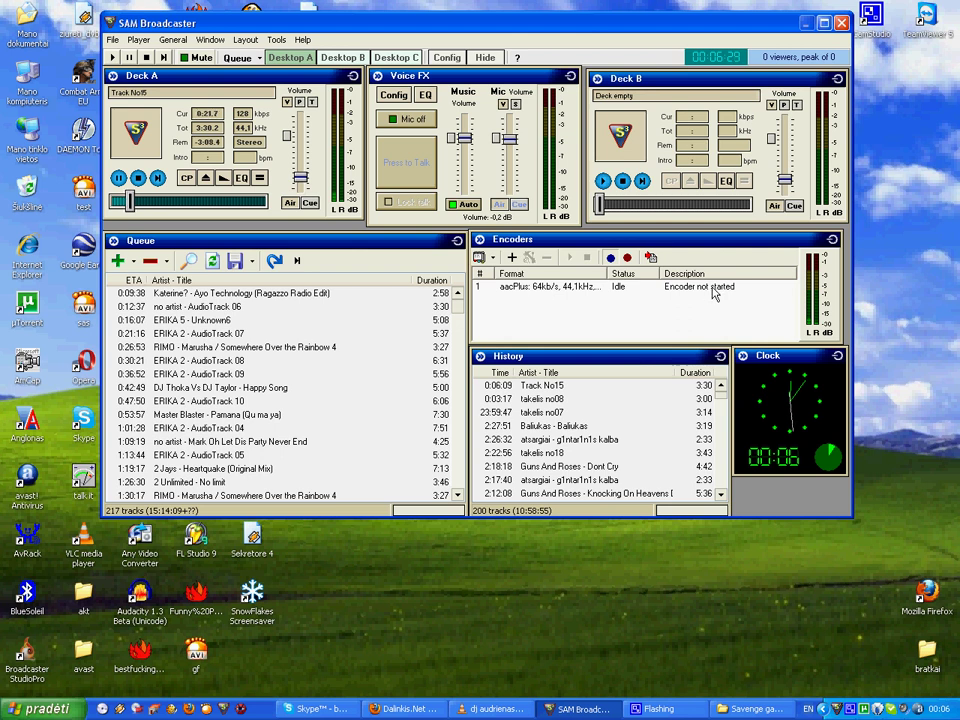
{"action": "left_click", "coordinate": [494, 259]}
{"action": "left_click", "coordinate": [617, 312]}
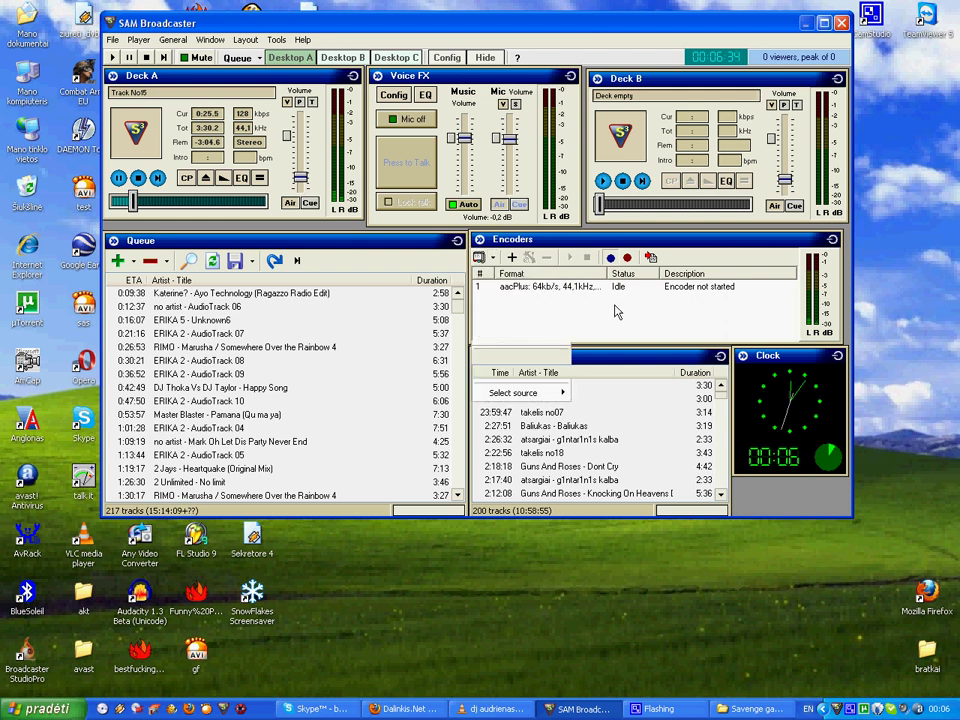
Open the aacPlus encoder's configuration, review its Converter, Server Details and Stream Archive settings, and close it without changes.
{"action": "left_click", "coordinate": [578, 287]}
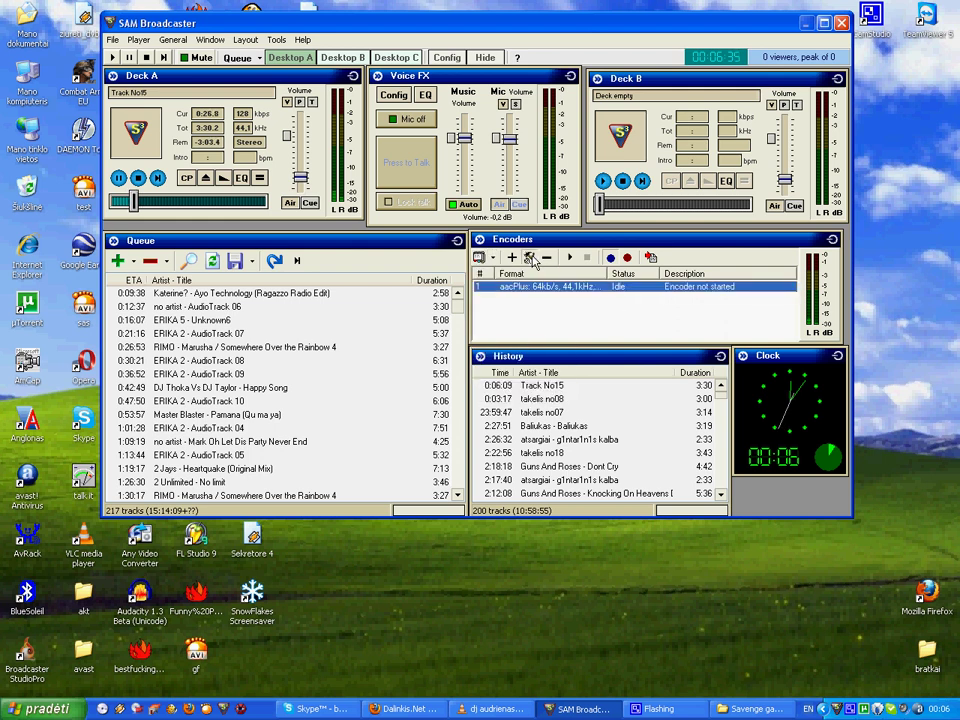
{"action": "left_click", "coordinate": [531, 258]}
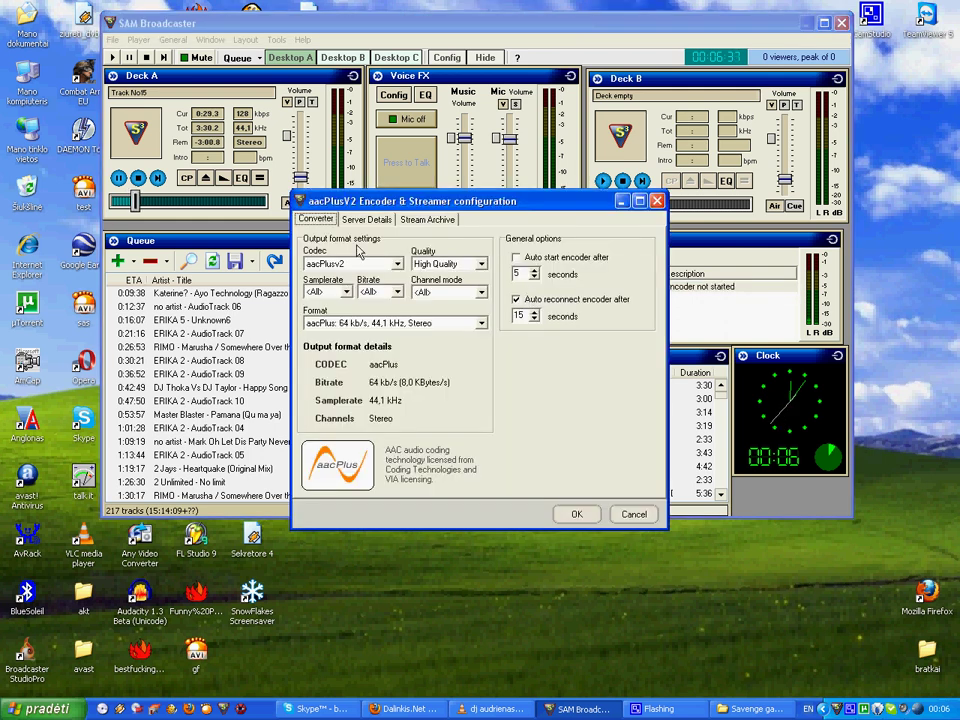
{"action": "left_click", "coordinate": [363, 221]}
{"action": "left_click", "coordinate": [427, 219]}
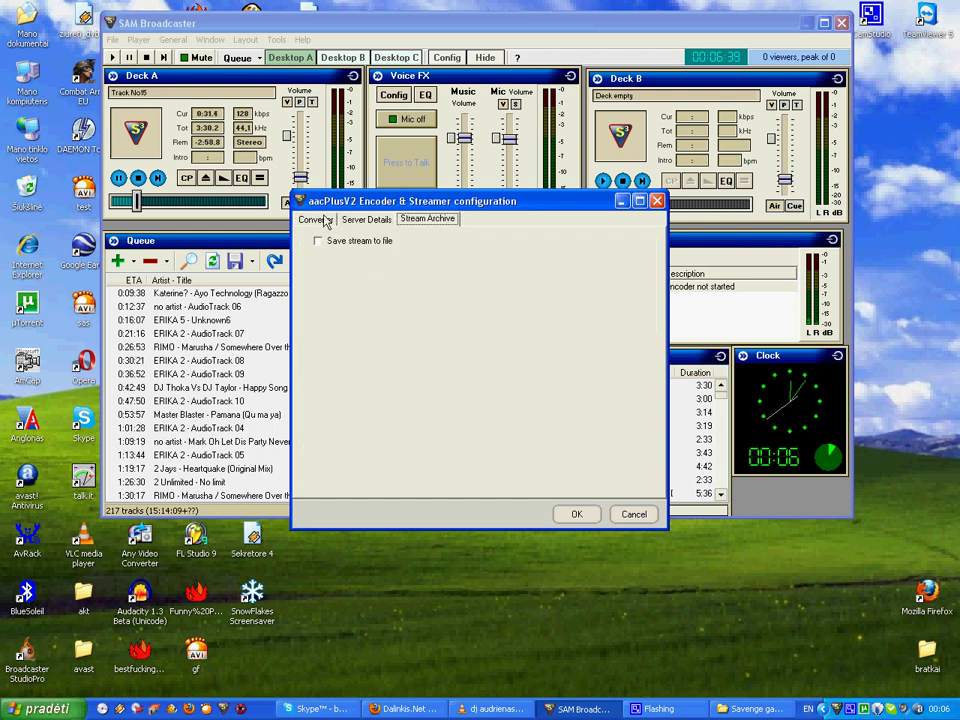
{"action": "left_click", "coordinate": [314, 220]}
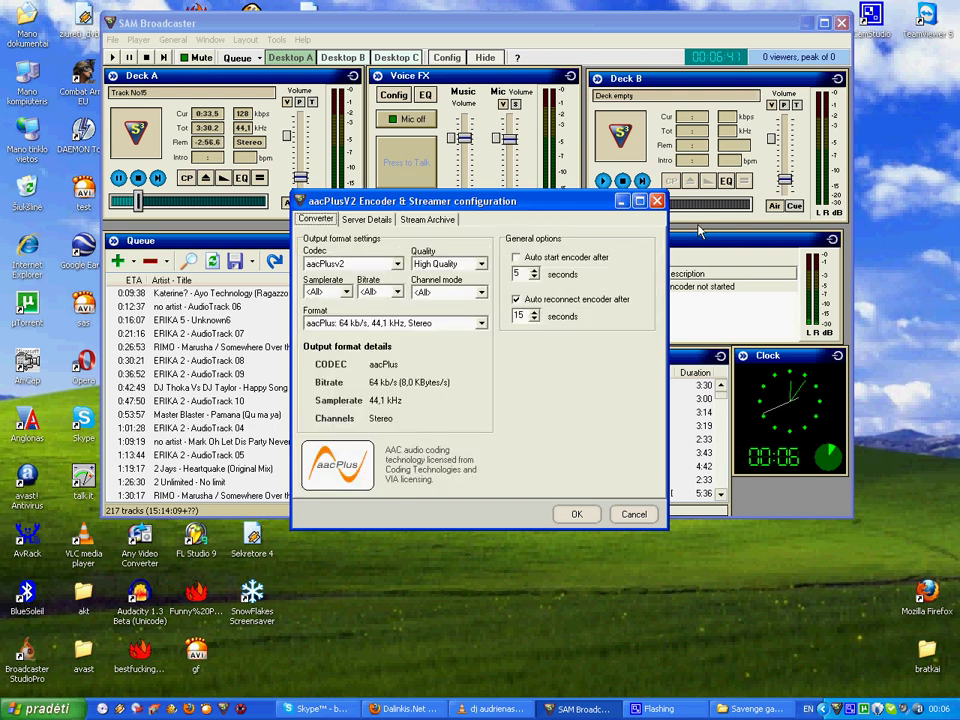
{"action": "left_click", "coordinate": [657, 201]}
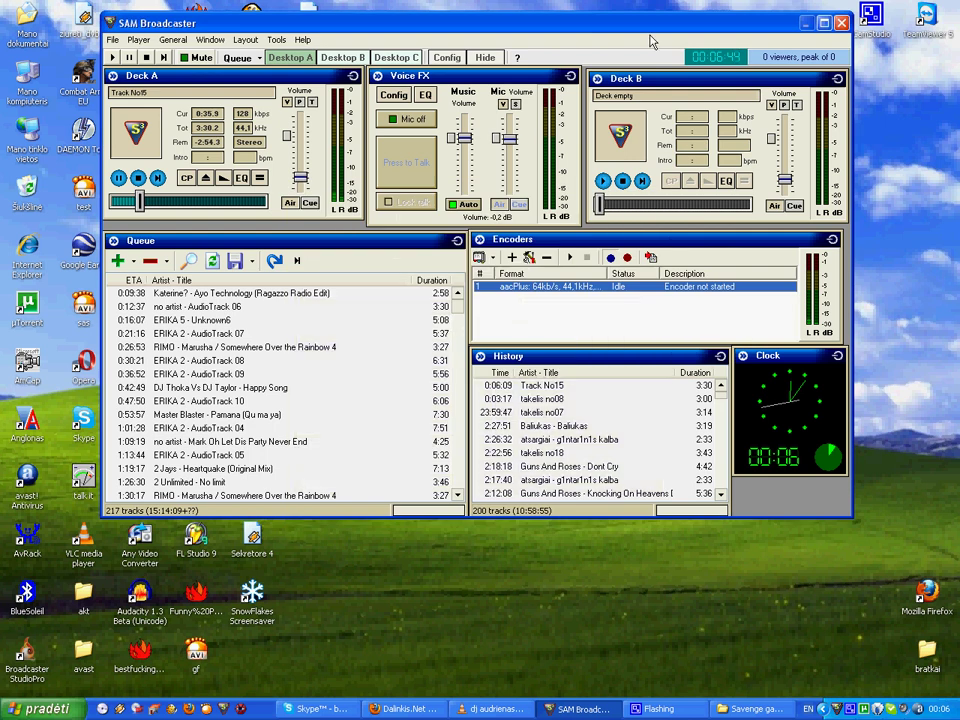
Set the 60 Hz band of Deck B's equalizer to -3.6 dB and confirm the audio settings.
{"action": "left_click_drag", "start_coordinate": [645, 31], "coordinate": [558, 23]}
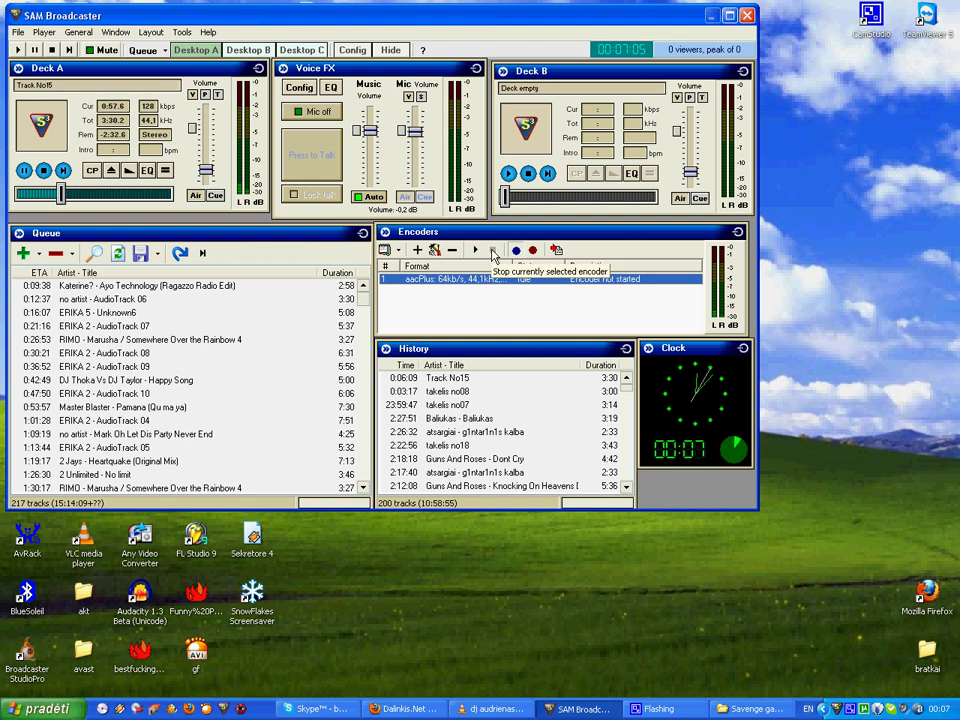
{"action": "left_click_drag", "start_coordinate": [481, 22], "coordinate": [605, 65]}
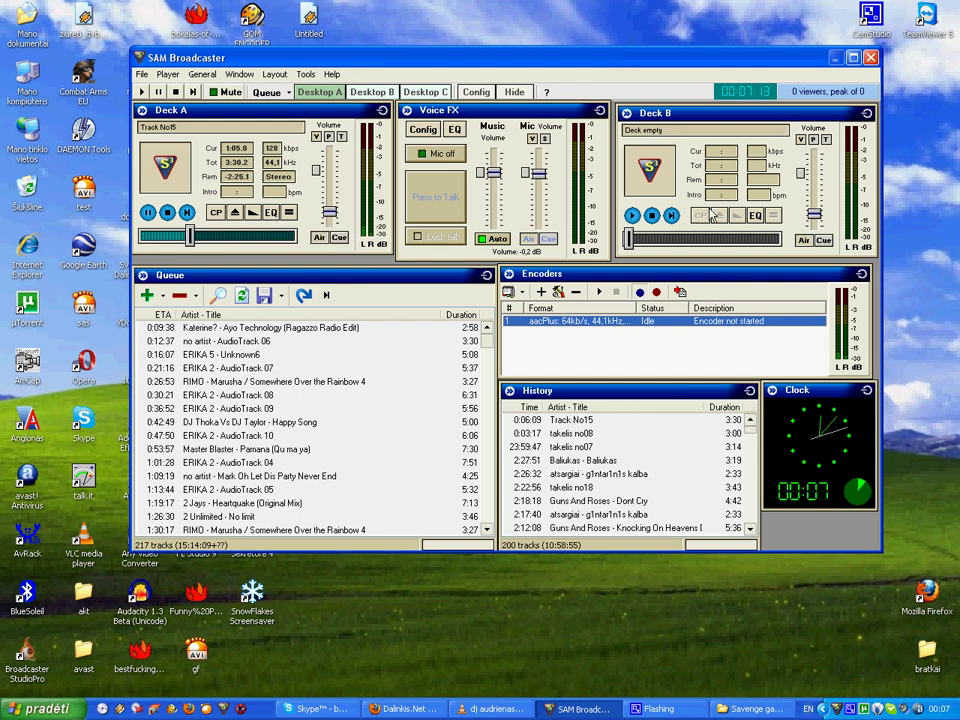
{"action": "left_click", "coordinate": [756, 215]}
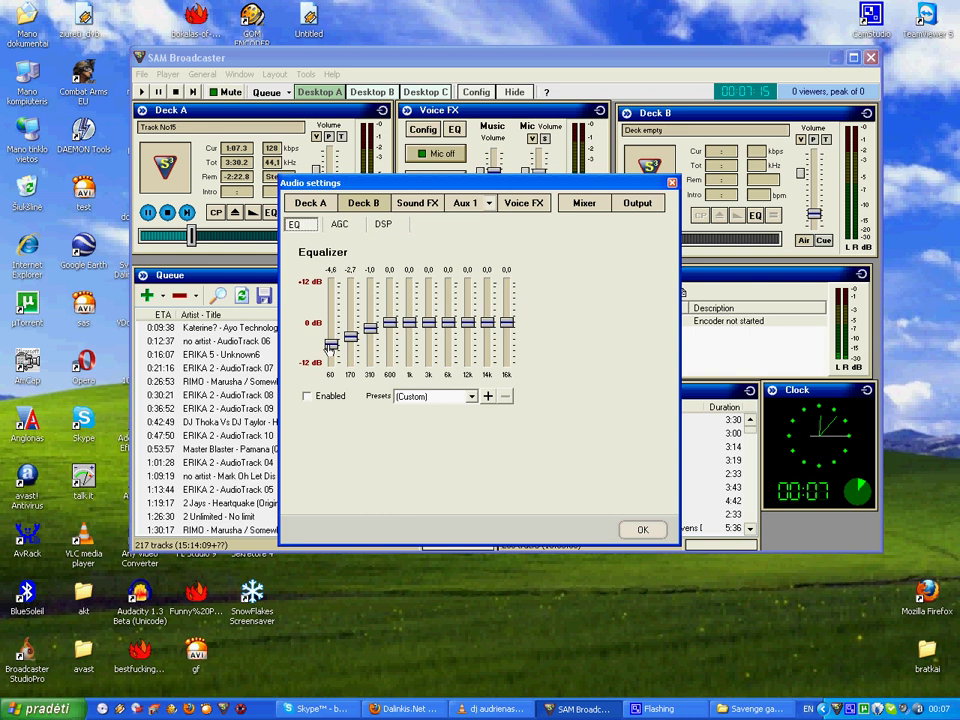
{"action": "left_click_drag", "start_coordinate": [336, 315], "coordinate": [334, 343]}
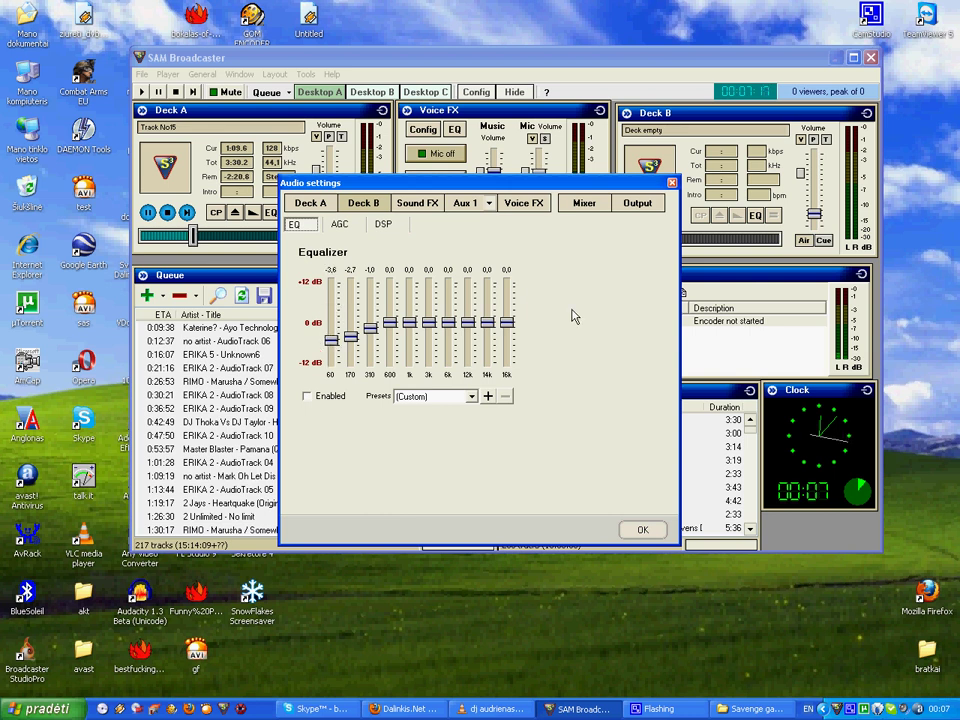
{"action": "left_click", "coordinate": [642, 531]}
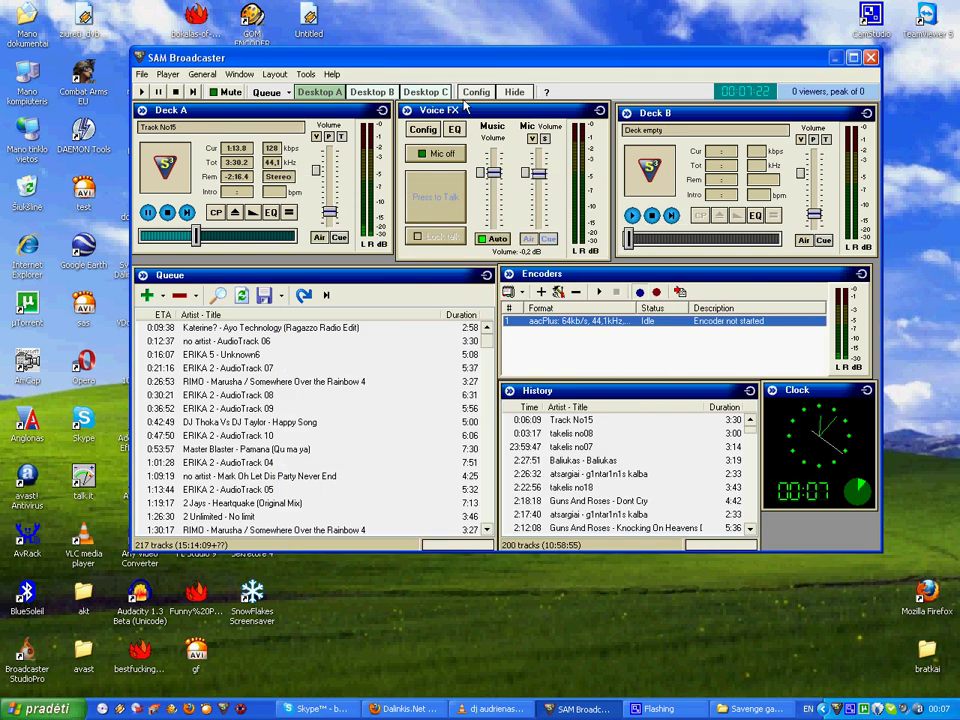
{"action": "left_click_drag", "start_coordinate": [485, 67], "coordinate": [355, 24]}
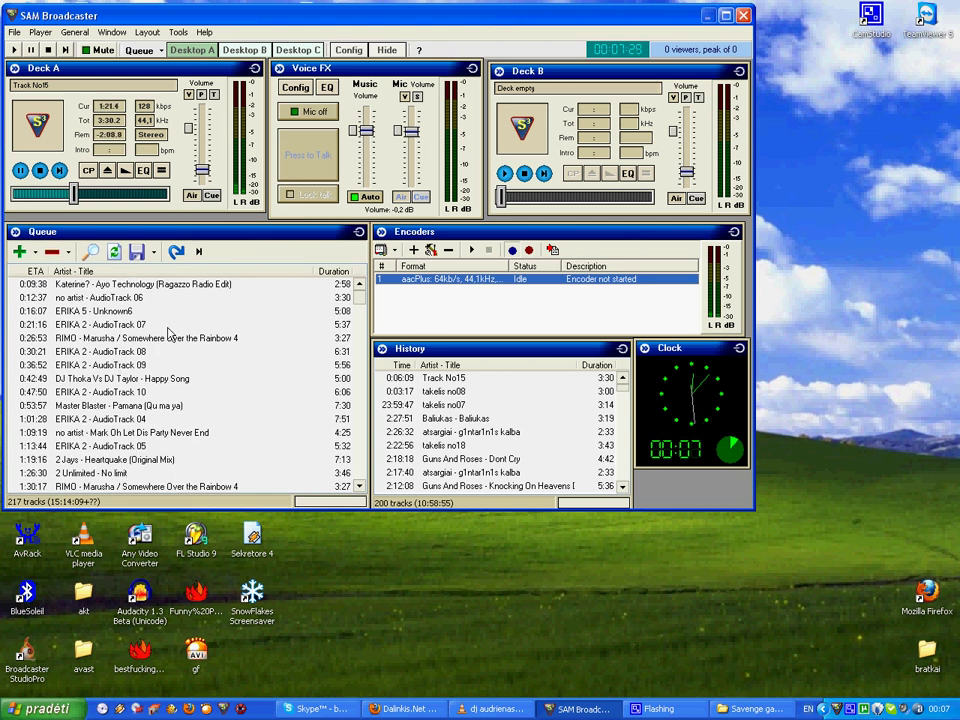
{"action": "left_click", "coordinate": [149, 253]}
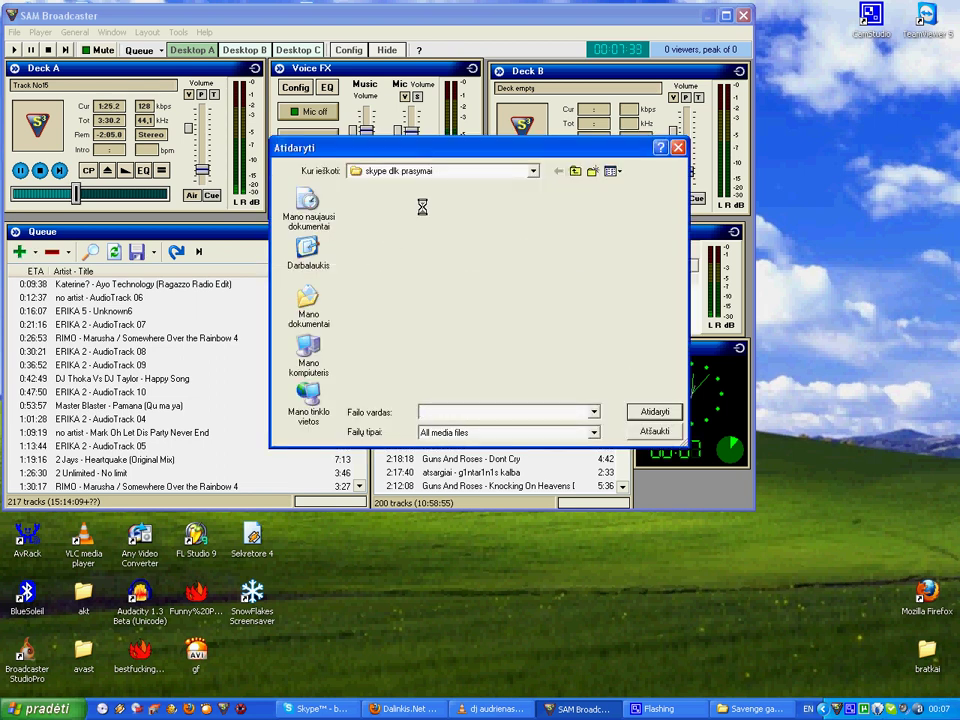
{"action": "left_click", "coordinate": [681, 148]}
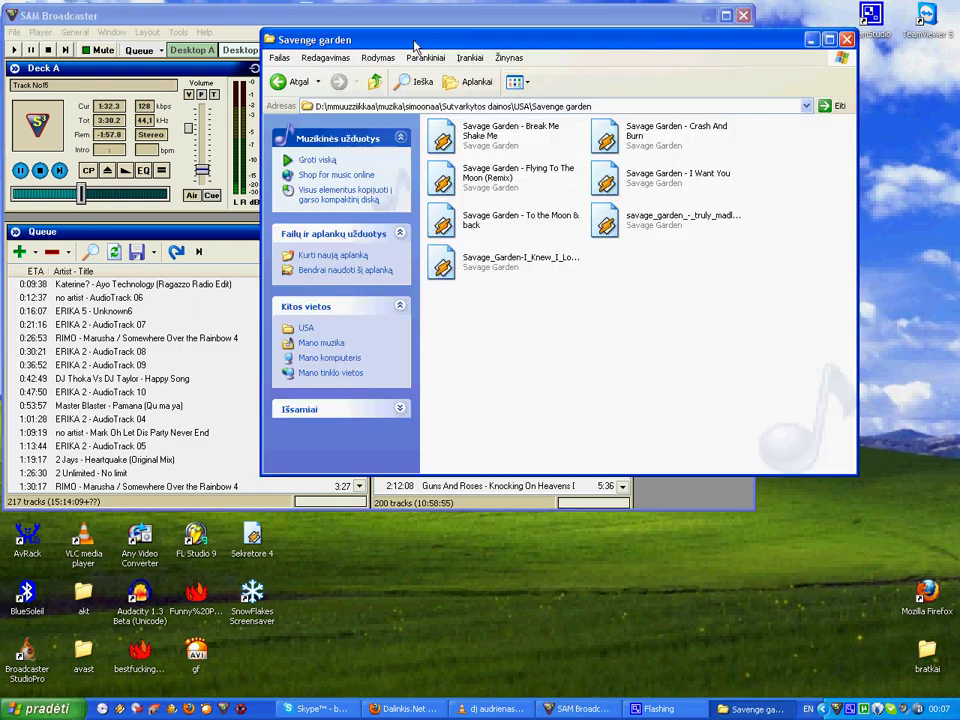
Add Savage Garden - Flying To The Moon (Remix) from the Savenge garden folder to the queue and move it to the first position.
{"action": "left_click_drag", "start_coordinate": [413, 47], "coordinate": [598, 46]}
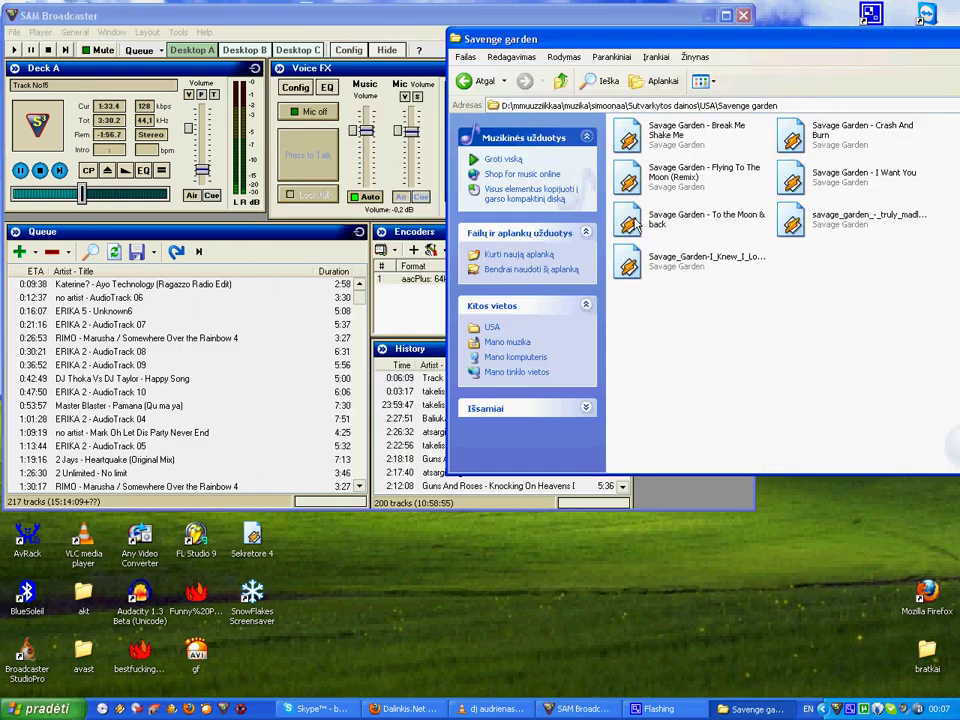
{"action": "left_click_drag", "start_coordinate": [628, 178], "coordinate": [100, 302]}
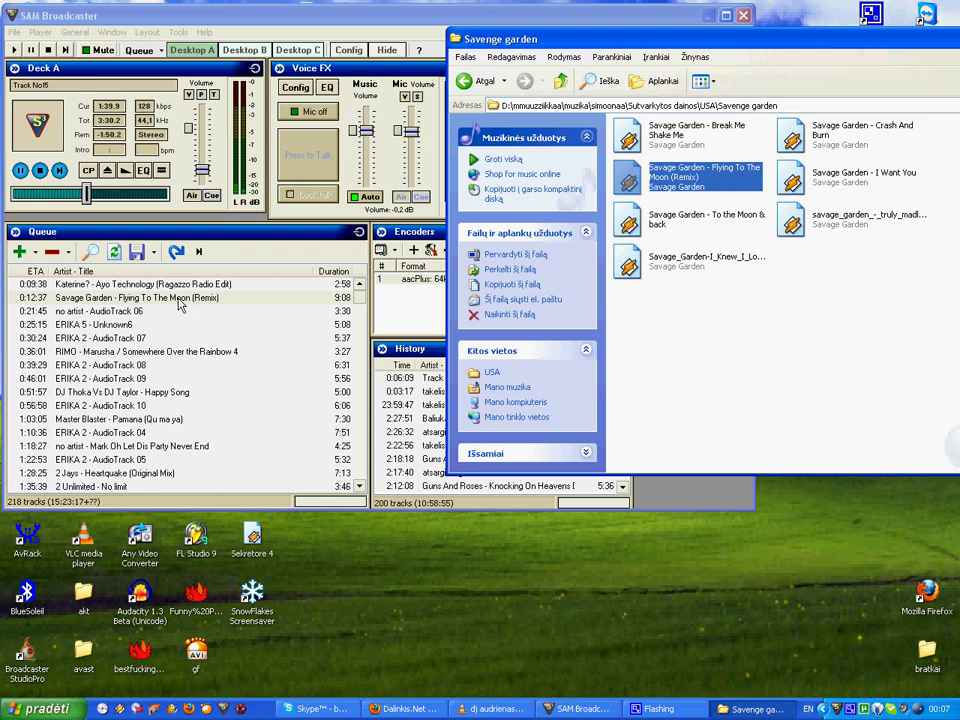
{"action": "left_click_drag", "start_coordinate": [880, 40], "coordinate": [734, 41]}
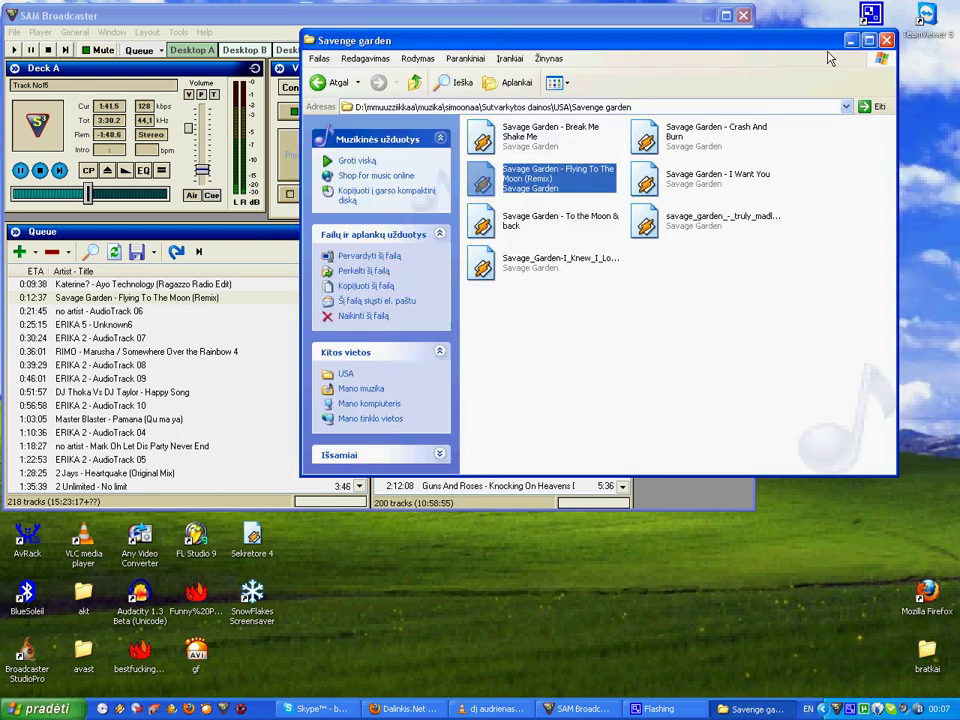
{"action": "left_click", "coordinate": [850, 41]}
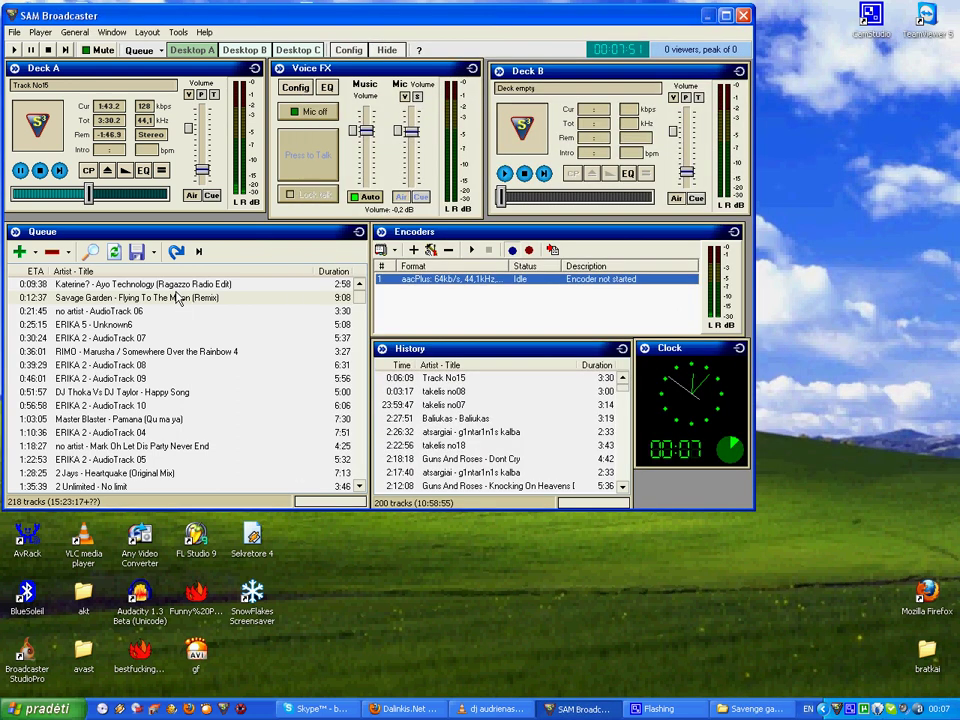
{"action": "left_click_drag", "start_coordinate": [178, 298], "coordinate": [199, 294]}
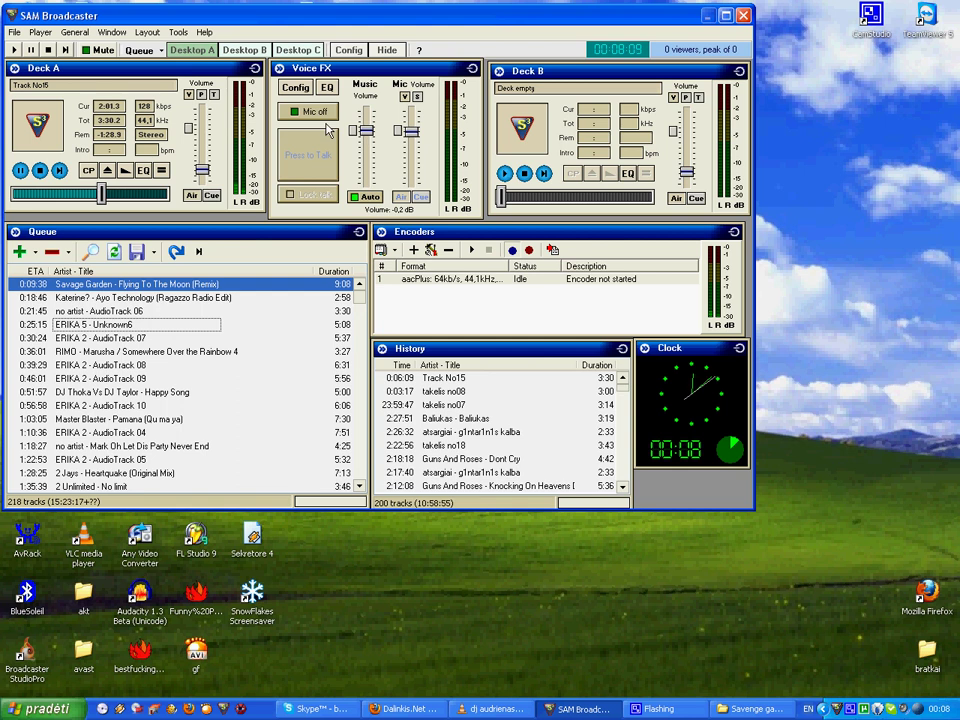
{"action": "left_click_drag", "start_coordinate": [357, 21], "coordinate": [428, 84]}
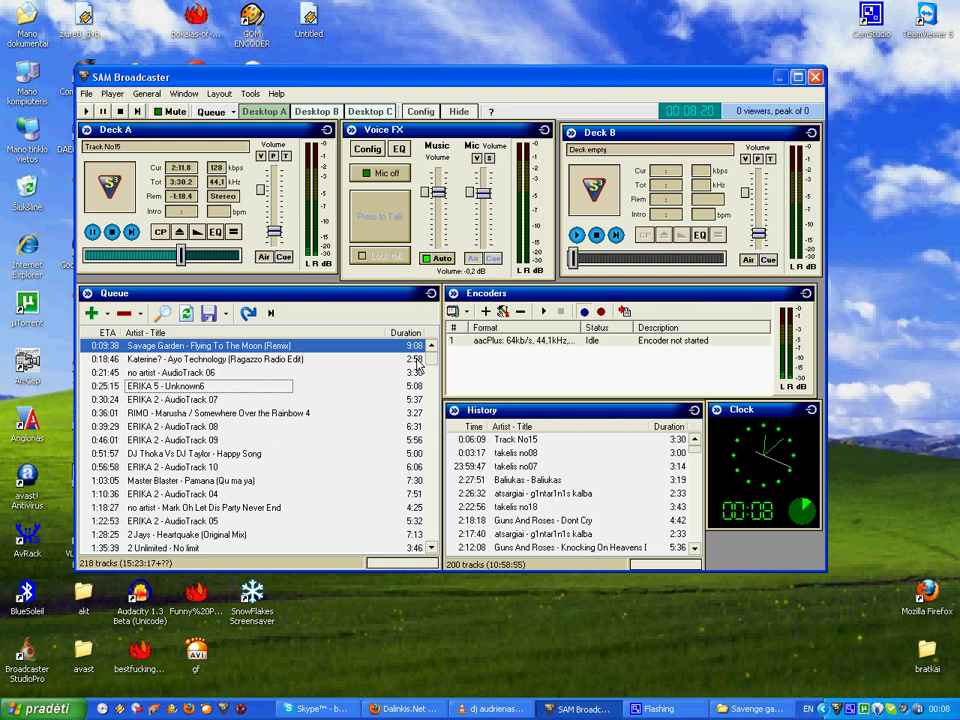
{"action": "left_click_drag", "start_coordinate": [556, 75], "coordinate": [538, 62]}
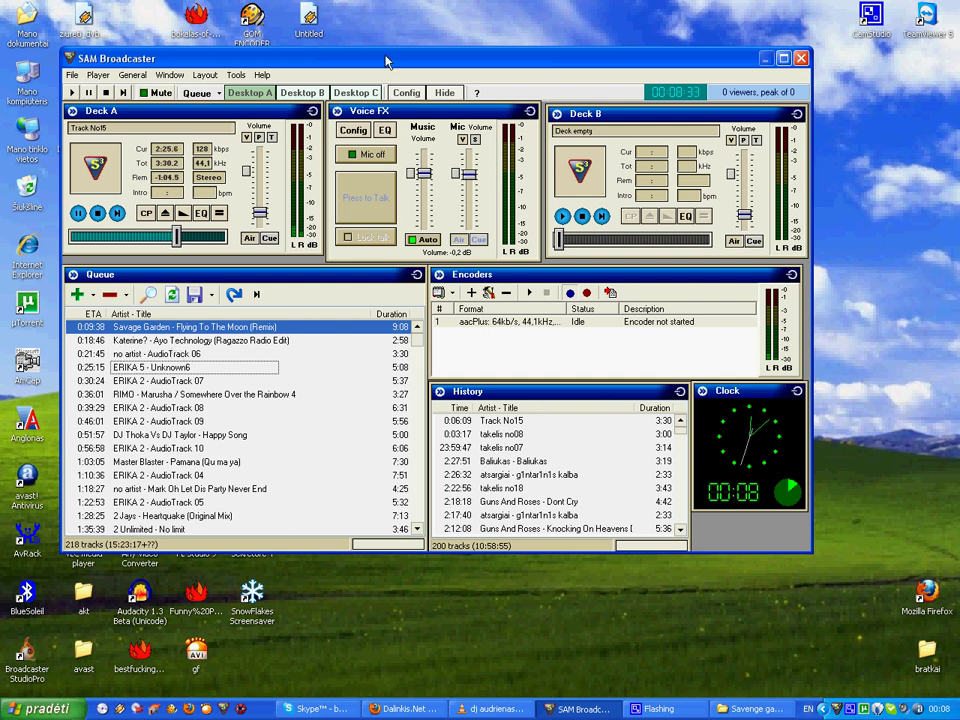
{"action": "left_click_drag", "start_coordinate": [386, 62], "coordinate": [416, 45]}
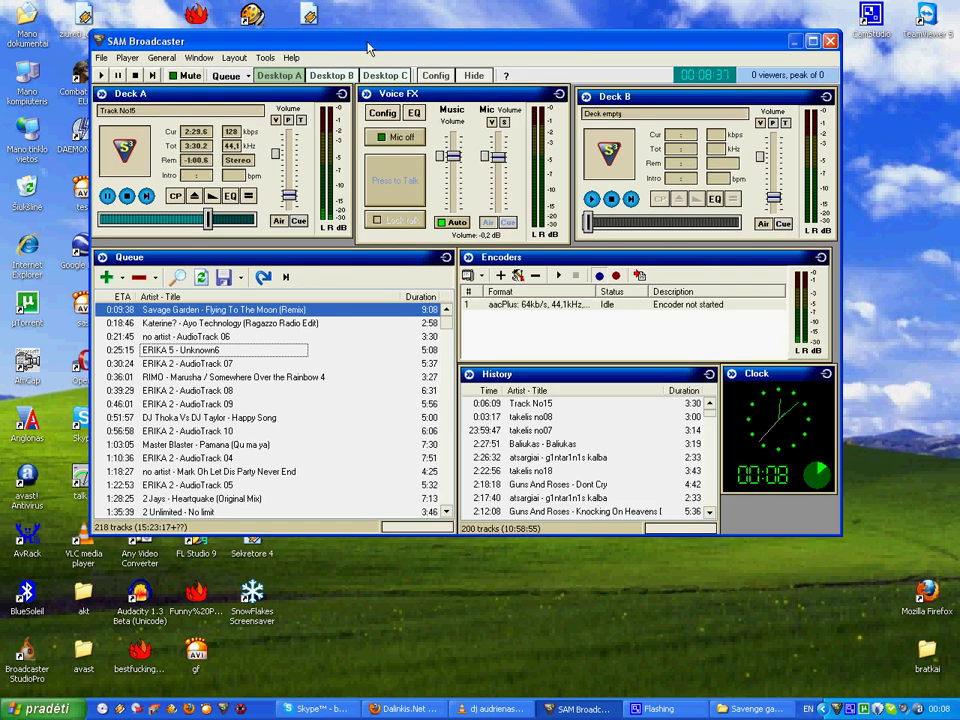
{"action": "left_click_drag", "start_coordinate": [368, 47], "coordinate": [396, 68]}
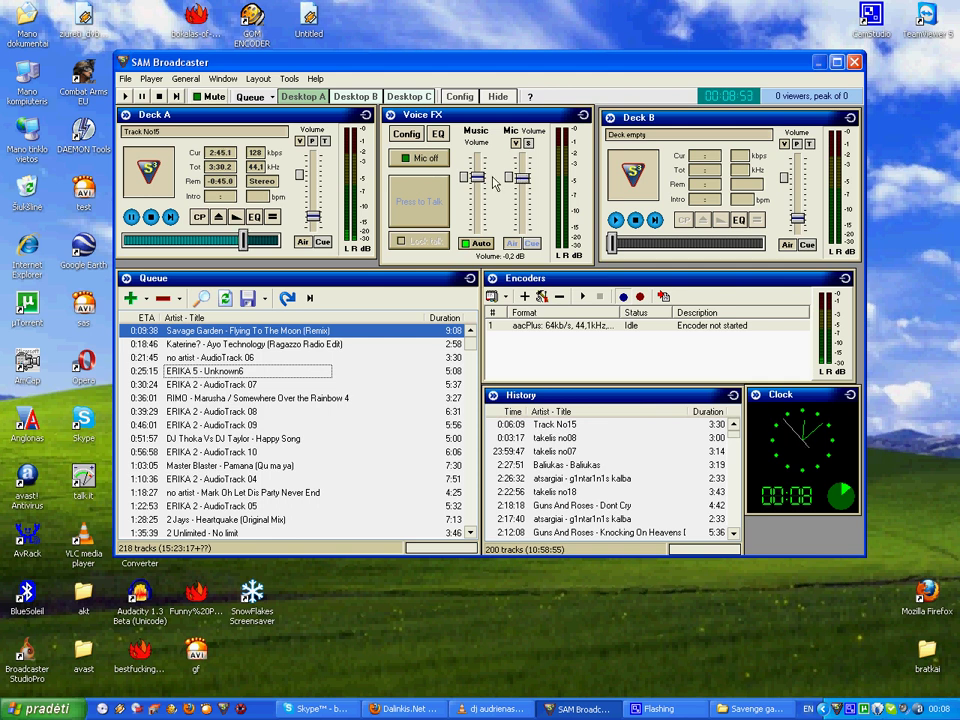
Turn the microphone on in Voice FX and raise the mic volume to +2.8 dB.
{"action": "key", "text": "ctrl+m"}
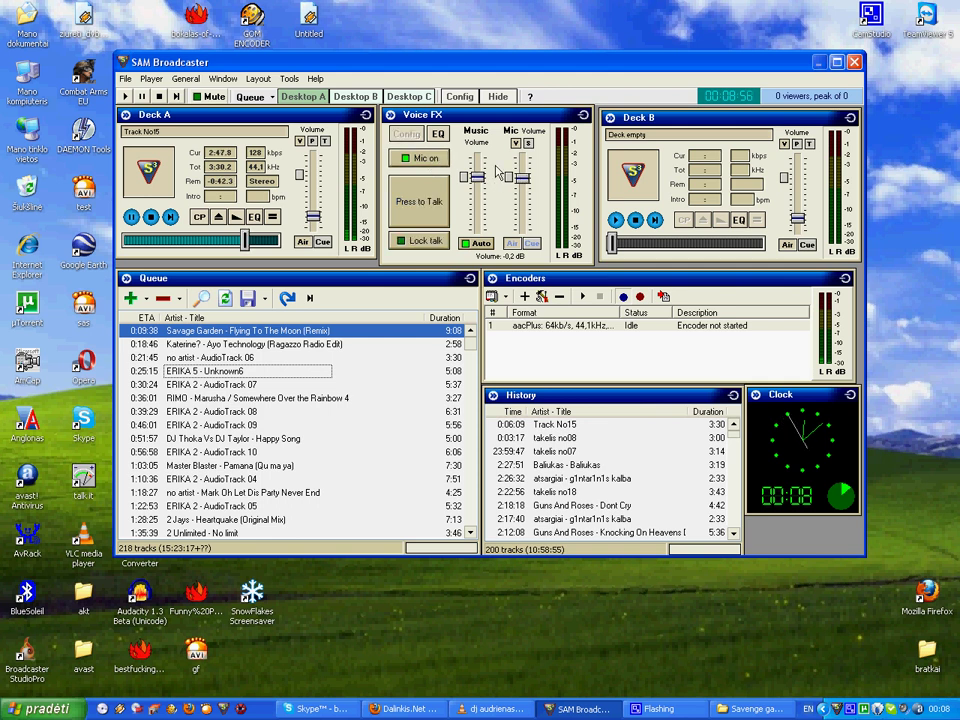
{"action": "mouse_move", "coordinate": [521, 177]}
{"action": "left_mouse_down"}
{"action": "mouse_move", "coordinate": [528, 234]}
{"action": "mouse_move", "coordinate": [527, 160]}
{"action": "mouse_move", "coordinate": [532, 240]}
{"action": "mouse_move", "coordinate": [520, 165]}
{"action": "left_mouse_up"}
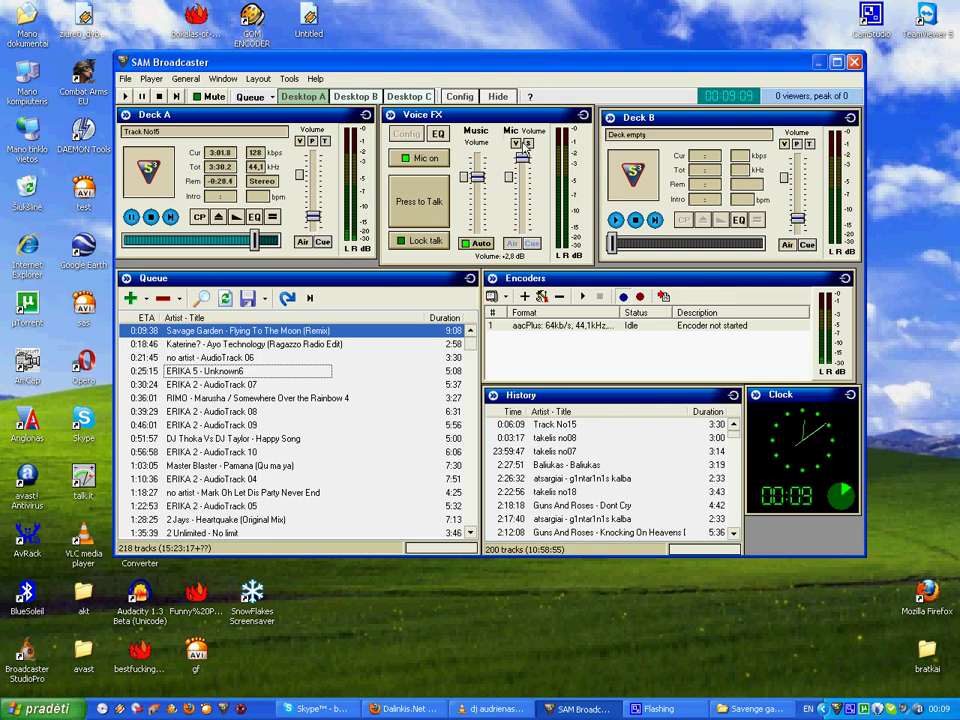
Try the mic speed control in Voice FX, leave it at 0.0, and return the mic slider to volume control.
{"action": "left_click", "coordinate": [528, 143]}
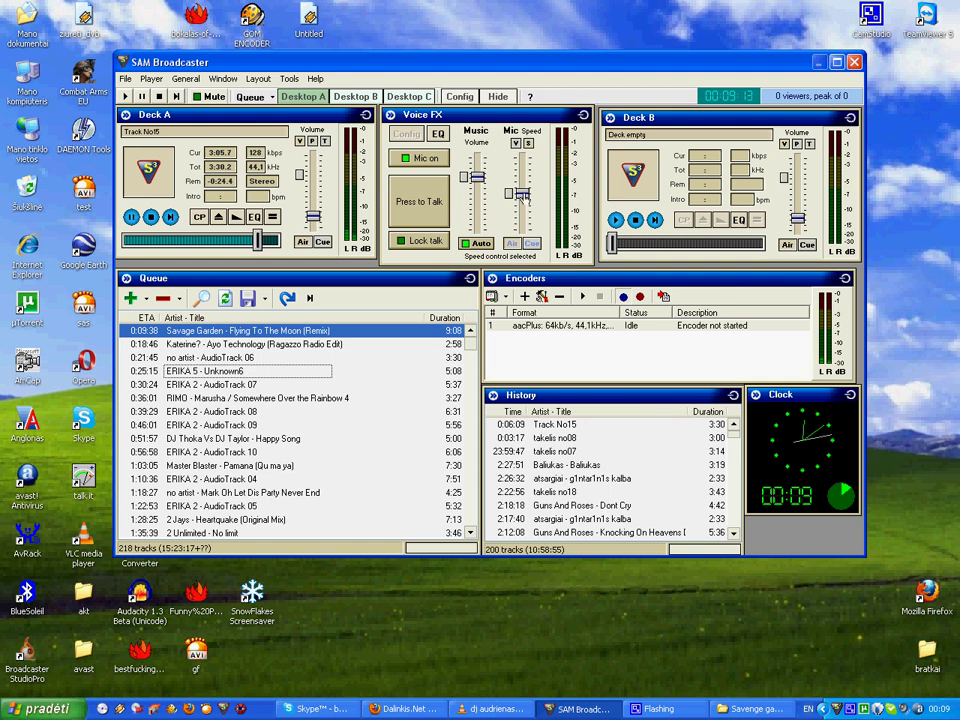
{"action": "mouse_move", "coordinate": [522, 192]}
{"action": "left_mouse_down"}
{"action": "mouse_move", "coordinate": [523, 160]}
{"action": "mouse_move", "coordinate": [527, 234]}
{"action": "mouse_move", "coordinate": [526, 200]}
{"action": "left_mouse_up"}
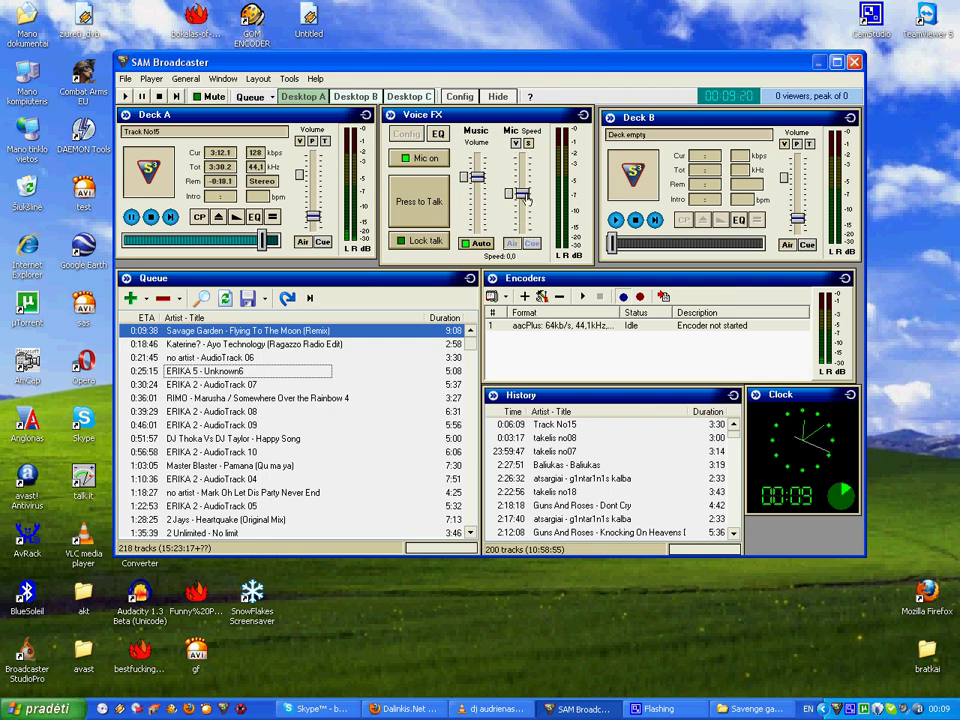
{"action": "left_click", "coordinate": [515, 143]}
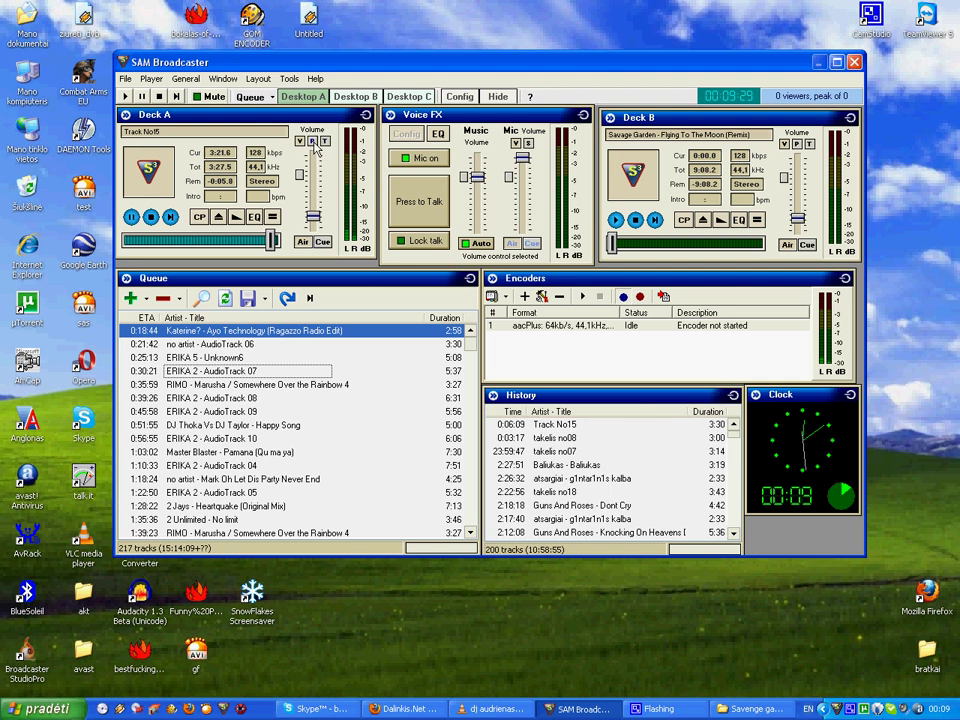
Switch Deck A's slider to pitch control and leave the pitch at 0.0%.
{"action": "left_click", "coordinate": [312, 142]}
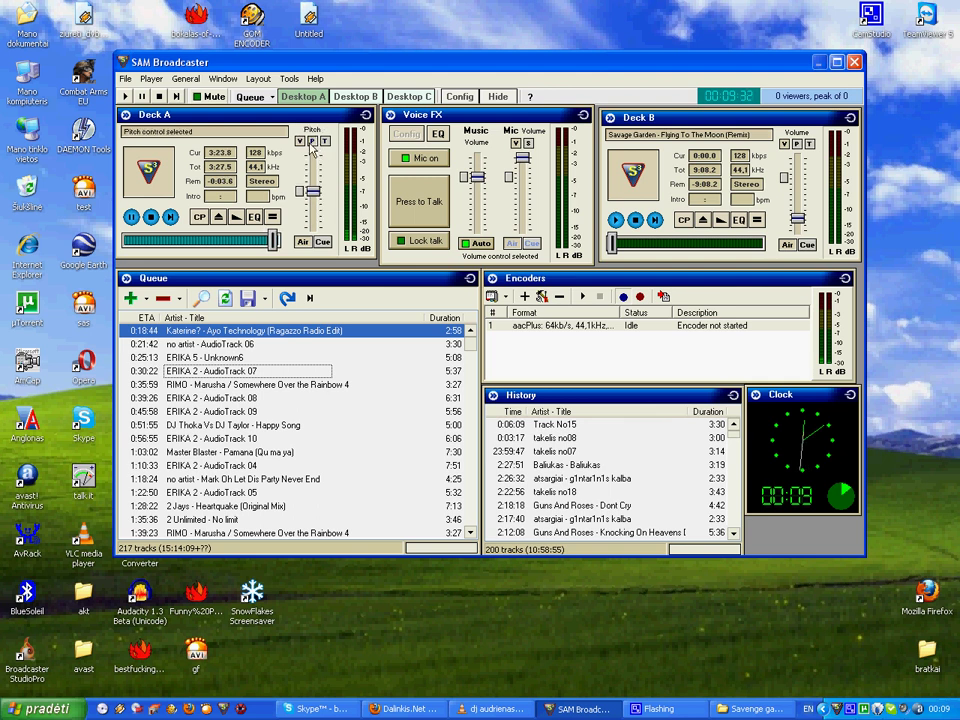
{"action": "mouse_move", "coordinate": [313, 190]}
{"action": "left_mouse_down"}
{"action": "mouse_move", "coordinate": [320, 163]}
{"action": "mouse_move", "coordinate": [316, 228]}
{"action": "mouse_move", "coordinate": [317, 197]}
{"action": "left_mouse_up"}
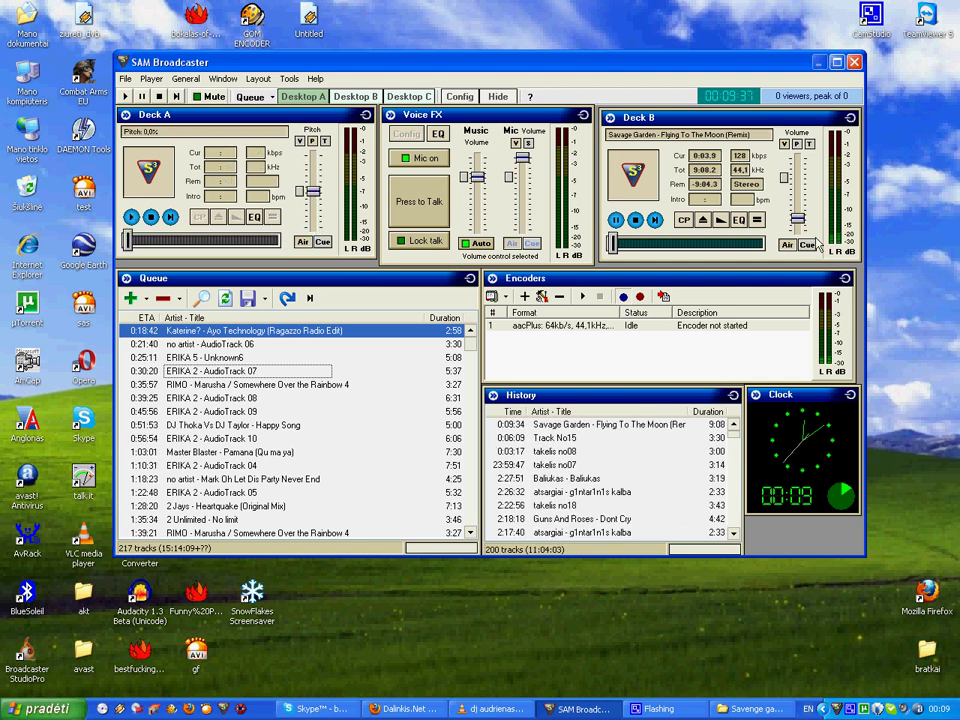
Raise Deck B's volume, try its pitch and tempo controls with tempo left at 0.0%, and return both decks' sliders to volume control.
{"action": "left_click_drag", "start_coordinate": [809, 222], "coordinate": [799, 195]}
{"action": "left_click", "coordinate": [797, 143]}
{"action": "left_click", "coordinate": [785, 144]}
{"action": "mouse_move", "coordinate": [798, 195]}
{"action": "left_mouse_down"}
{"action": "mouse_move", "coordinate": [798, 160]}
{"action": "mouse_move", "coordinate": [803, 240]}
{"action": "mouse_move", "coordinate": [800, 196]}
{"action": "left_mouse_up"}
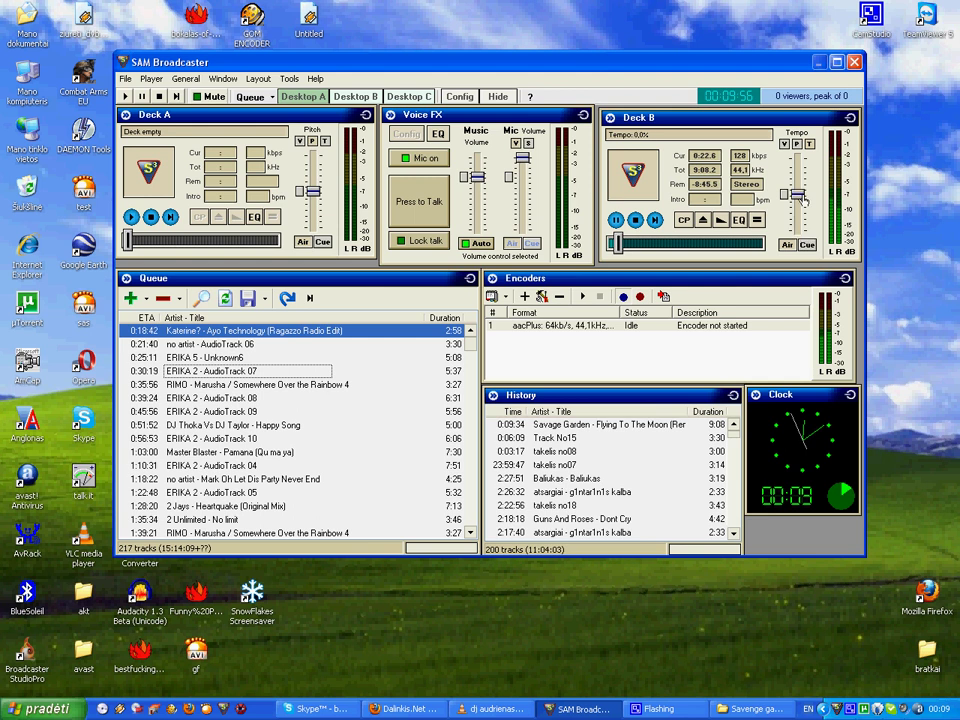
{"action": "left_click", "coordinate": [782, 143]}
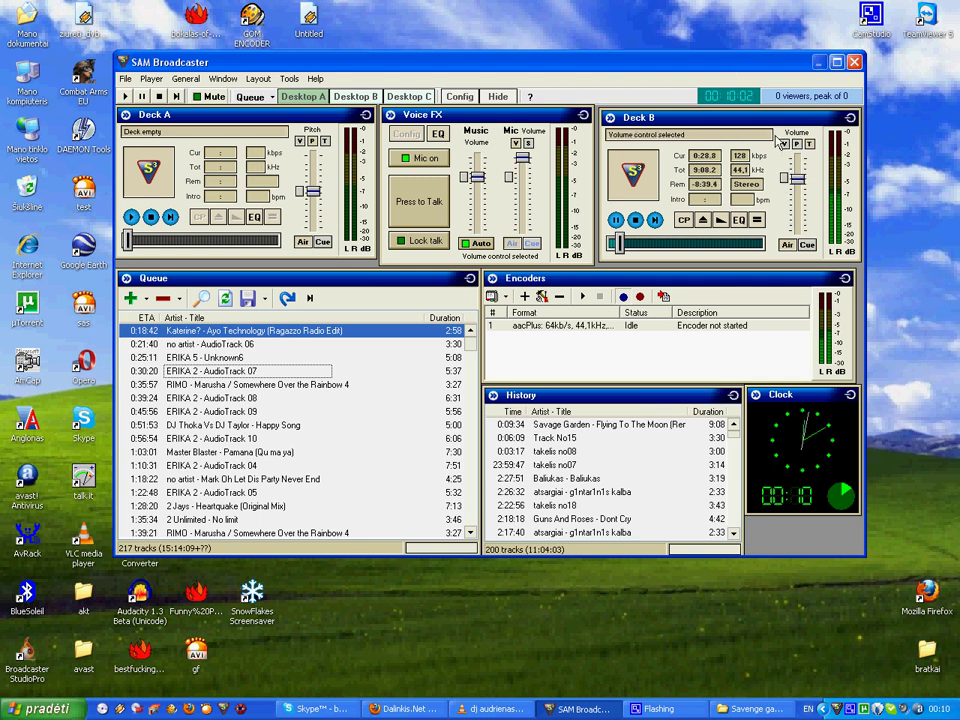
{"action": "left_click", "coordinate": [301, 142]}
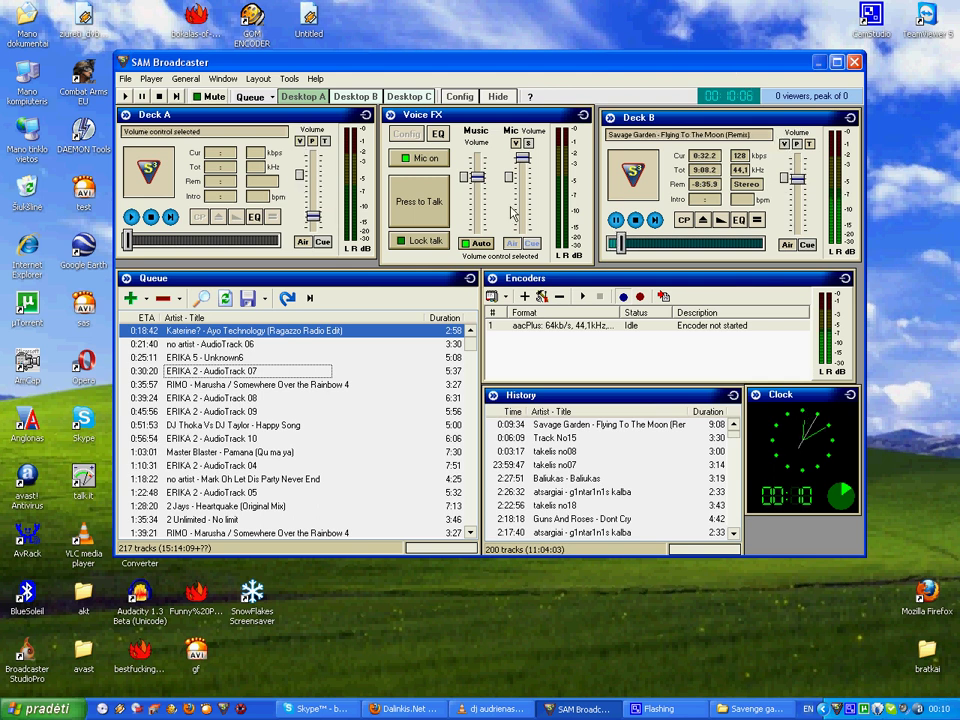
Reset Deck A's volume to 0.0 dB and lower it again to about -16.1 dB.
{"action": "left_click", "coordinate": [303, 178]}
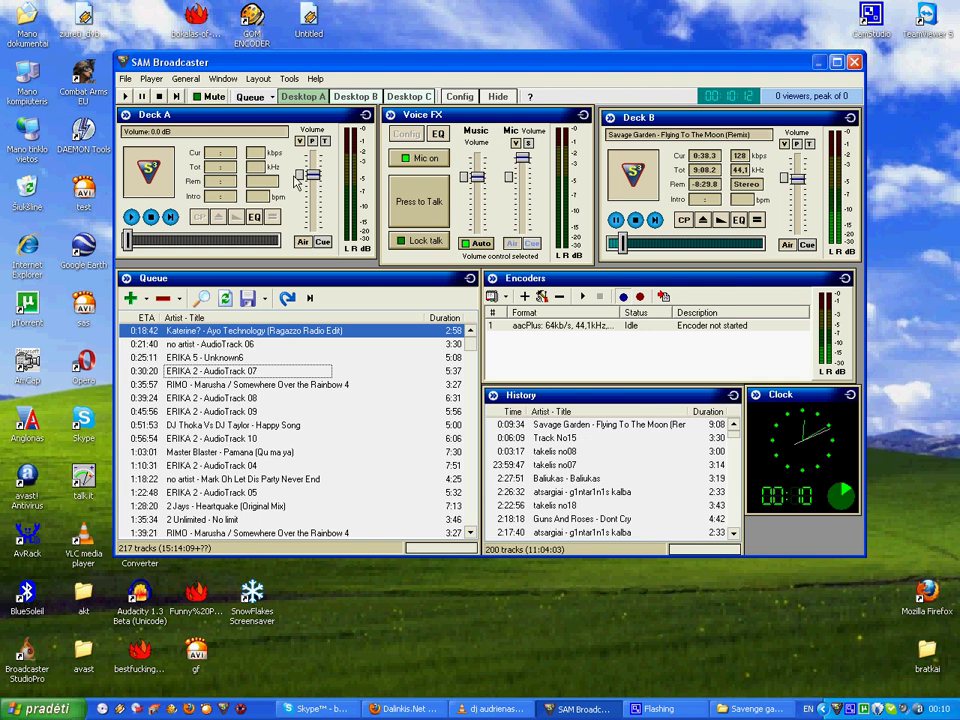
{"action": "left_click_drag", "start_coordinate": [303, 178], "coordinate": [313, 220]}
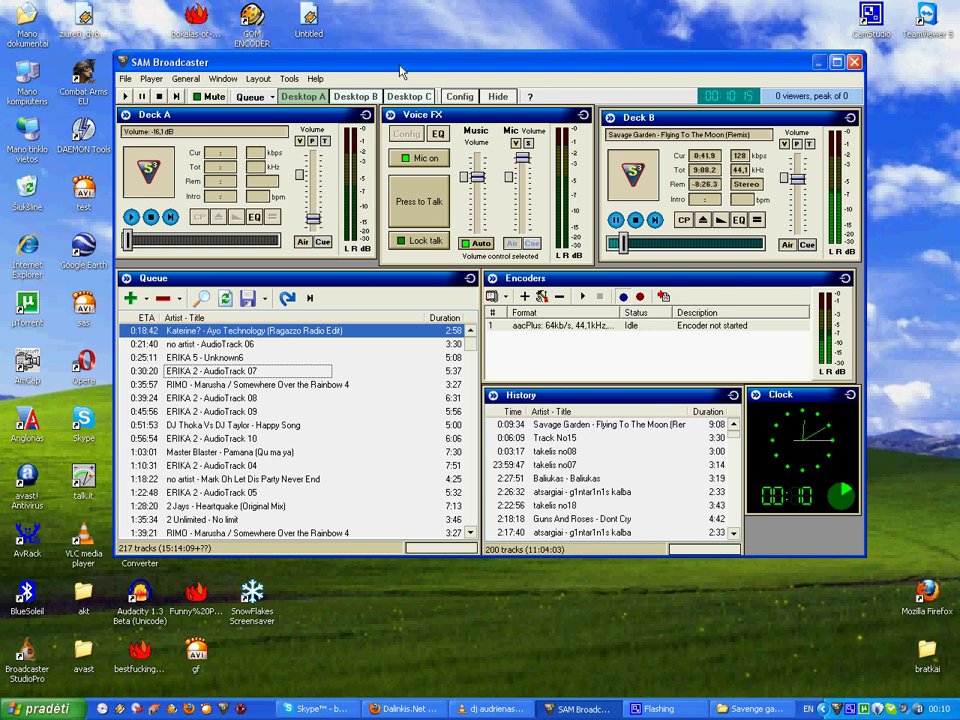
Reposition the program window on the desktop and try switching Lock talk on and back off in Voice FX.
{"action": "left_click_drag", "start_coordinate": [424, 66], "coordinate": [400, 27]}
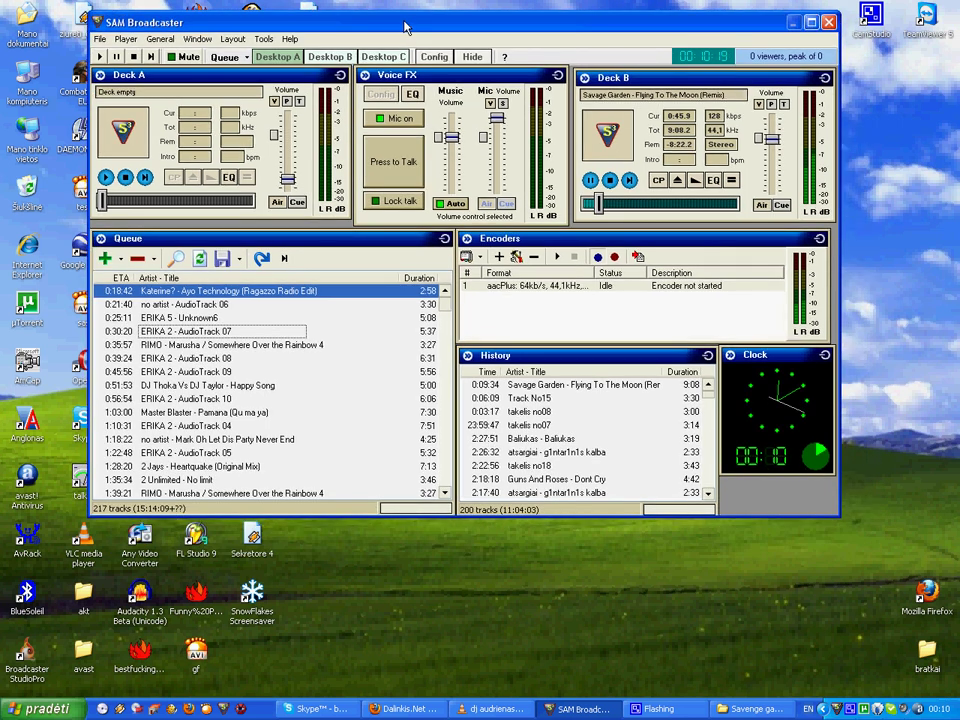
{"action": "left_click_drag", "start_coordinate": [586, 31], "coordinate": [683, 211]}
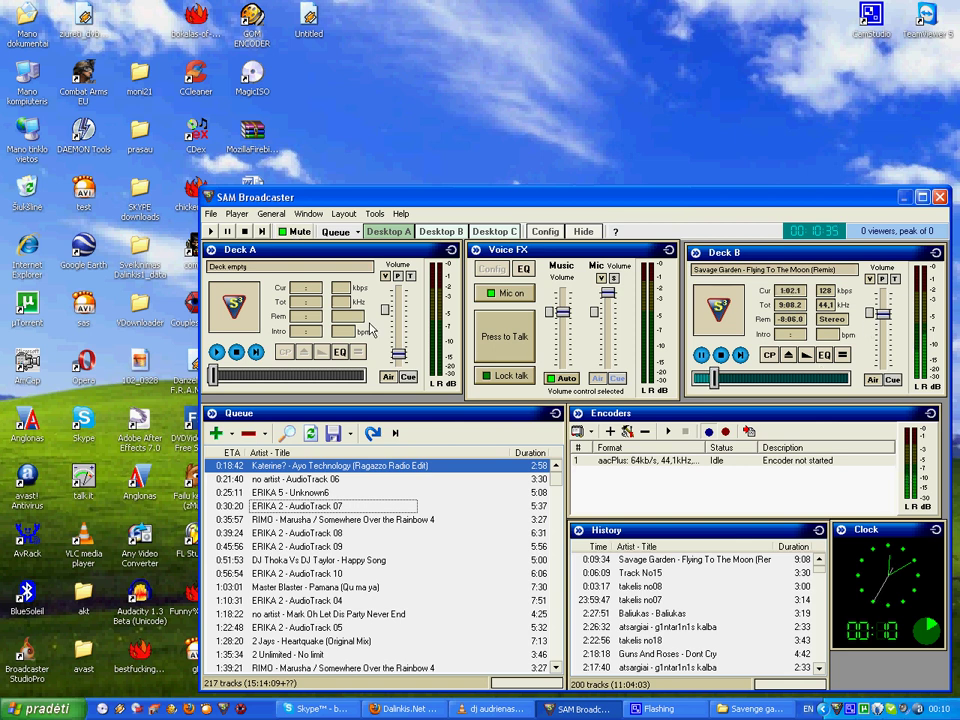
{"action": "left_click", "coordinate": [506, 377]}
{"action": "left_click", "coordinate": [506, 380]}
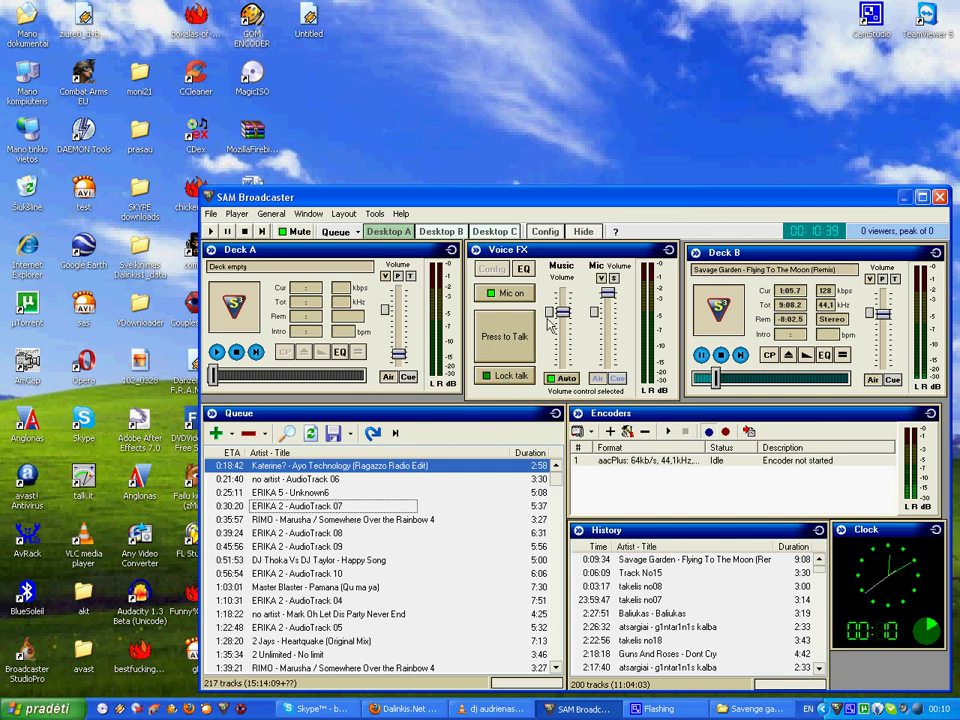
Move the program window back toward the upper middle of the desktop and hide it.
{"action": "left_click_drag", "start_coordinate": [612, 204], "coordinate": [440, 205]}
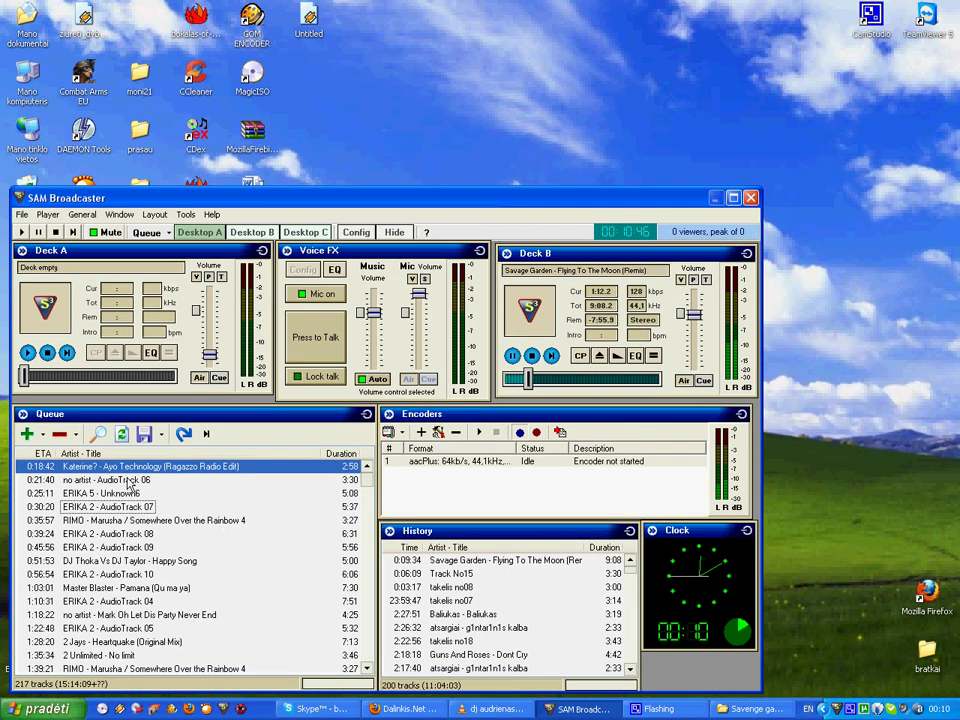
{"action": "left_click_drag", "start_coordinate": [348, 204], "coordinate": [389, 54]}
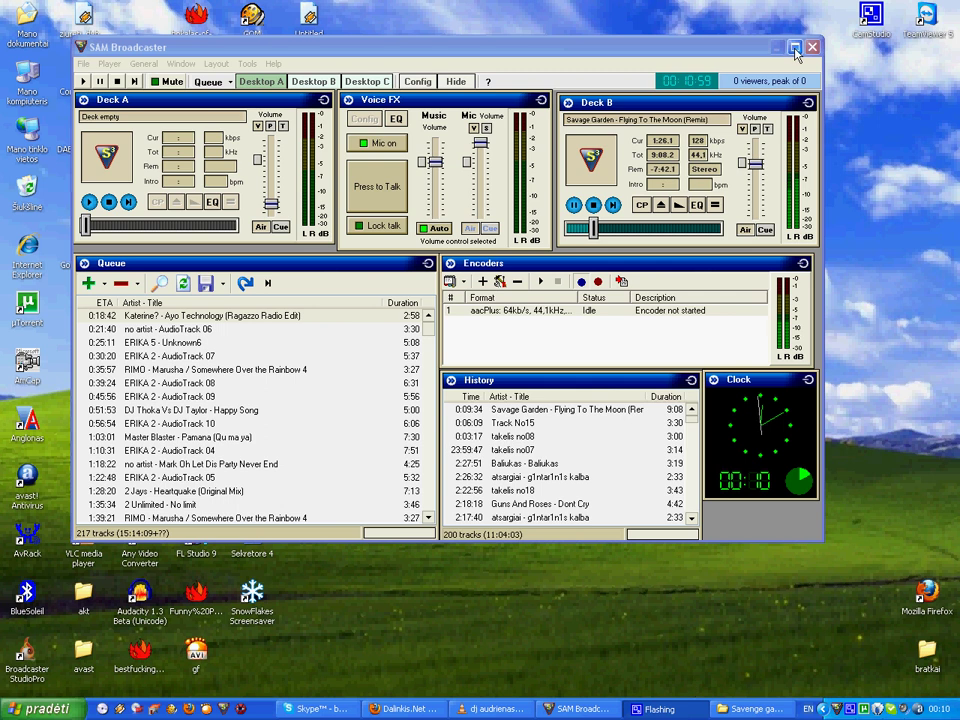
{"action": "left_click", "coordinate": [458, 83]}
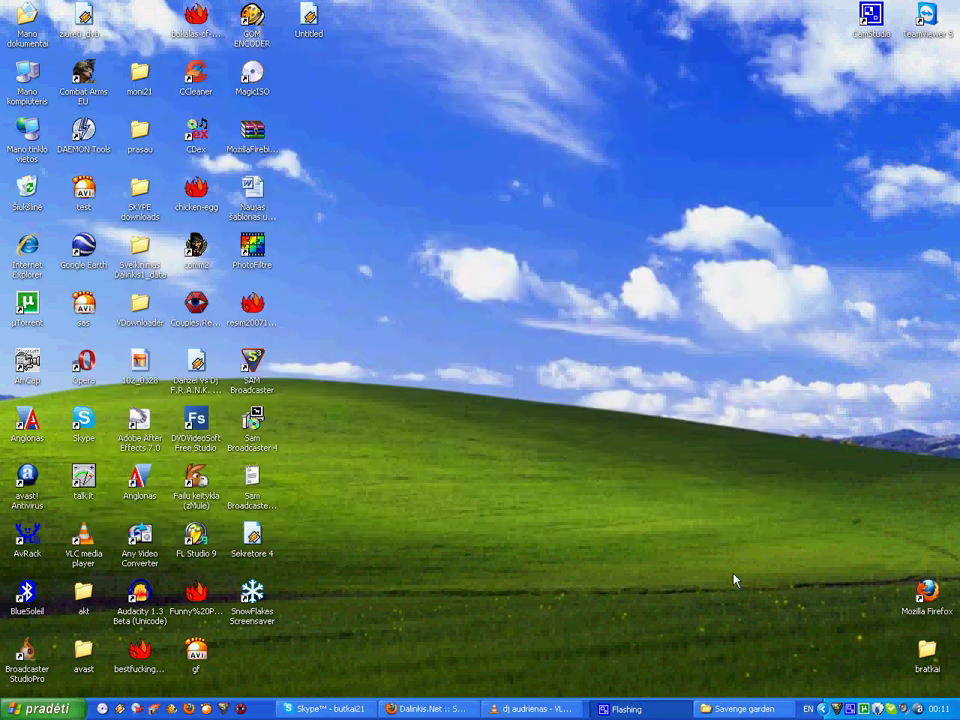